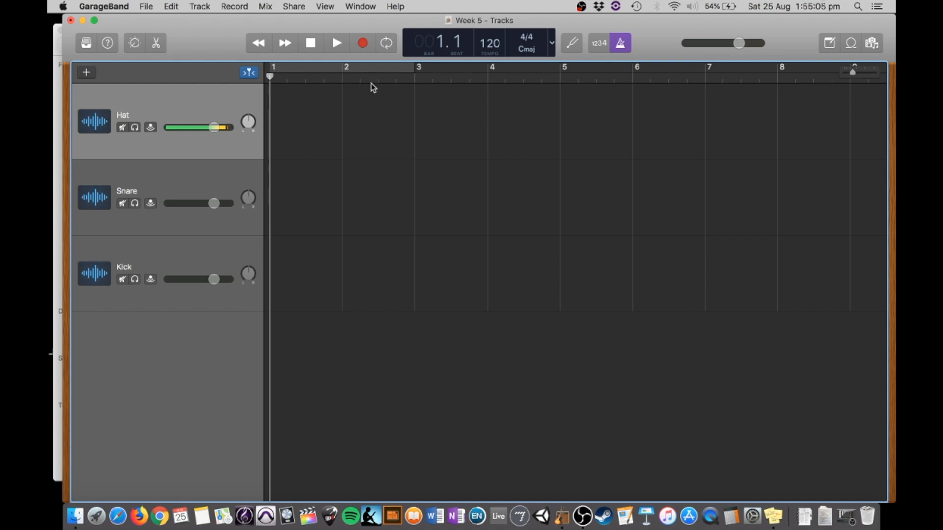
- Examine how the timeline ruler divides bars into beats and progressively finer subdivisions down to the smallest ticks
key(super+Right)
key(super+Right)
key(super+Right)
key(super+Right)
key(super+Right)
key(super+Right)
key(super+Right)
key(super+Right)
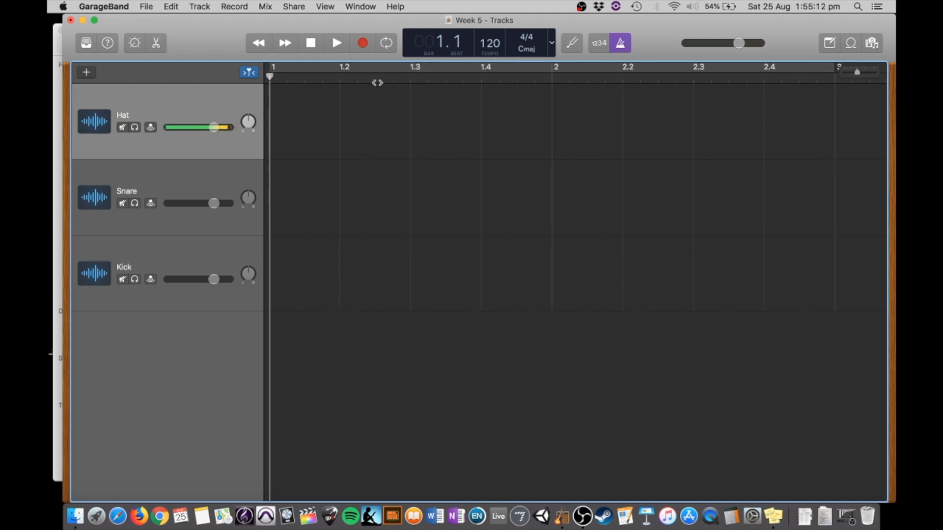
key(super+Right)
key(super+Right)
key(super+Right)
key(super+Right)
key(super+Right)
key(super+Right)
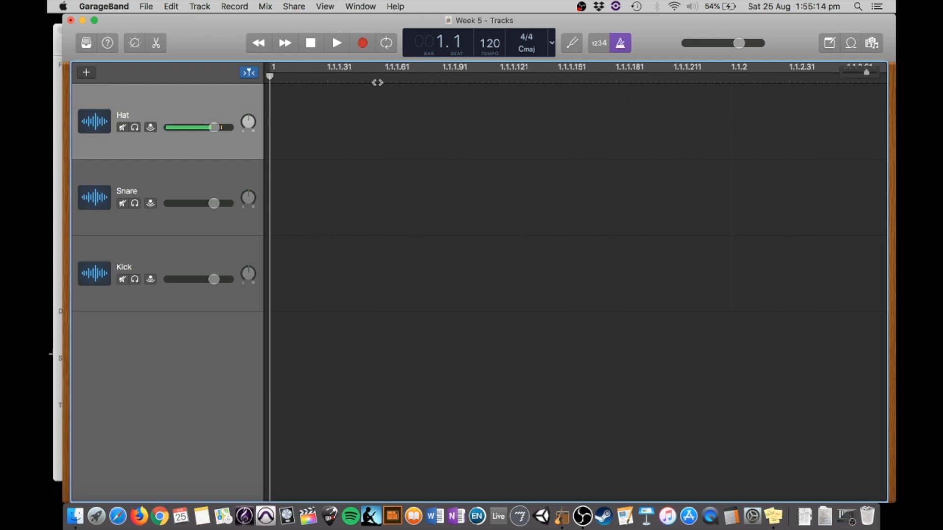
key(super+Right)
key(super+Right)
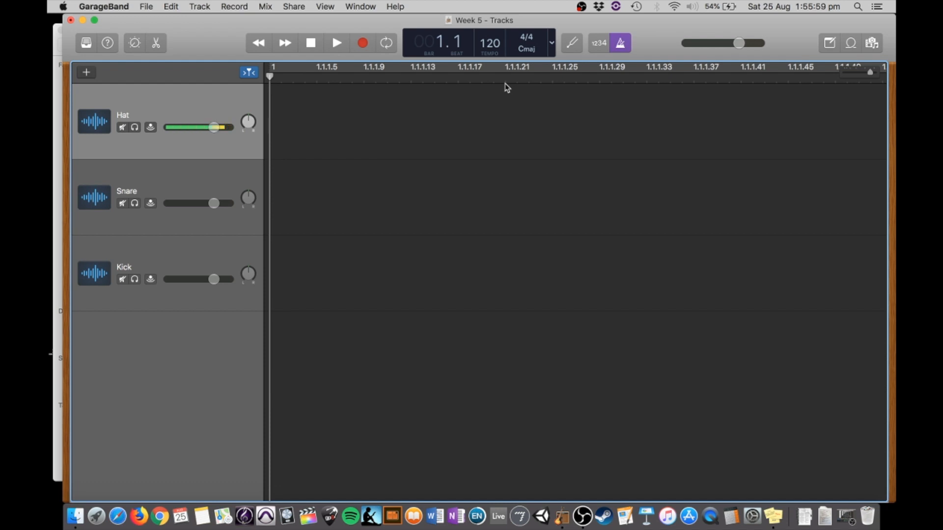
- Return the timeline to an overview of about eight whole bars
key(super+Left)
key(super+Left)
key(super+Left)
key(super+Left)
key(super+Left)
key(super+Left)
key(super+Left)
key(super+Left)
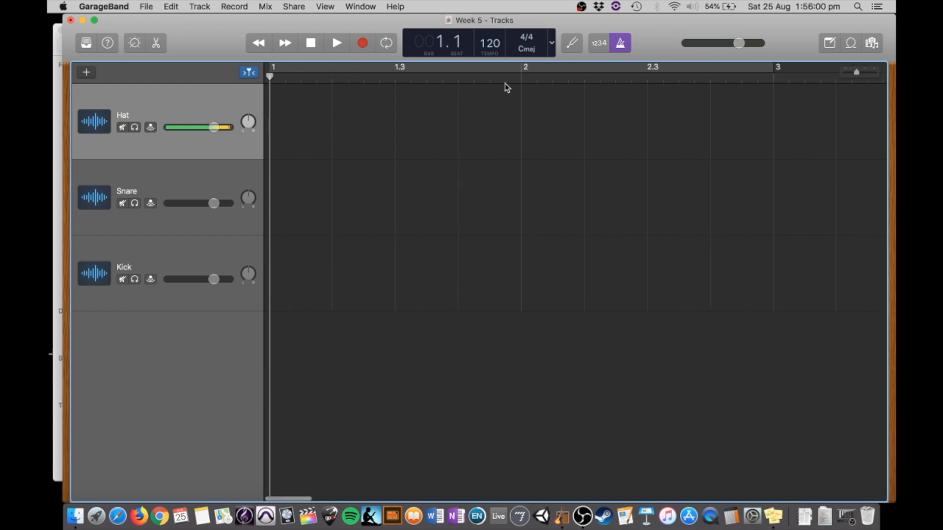
key(super+Left)
key(super+Left)
key(super+Left)
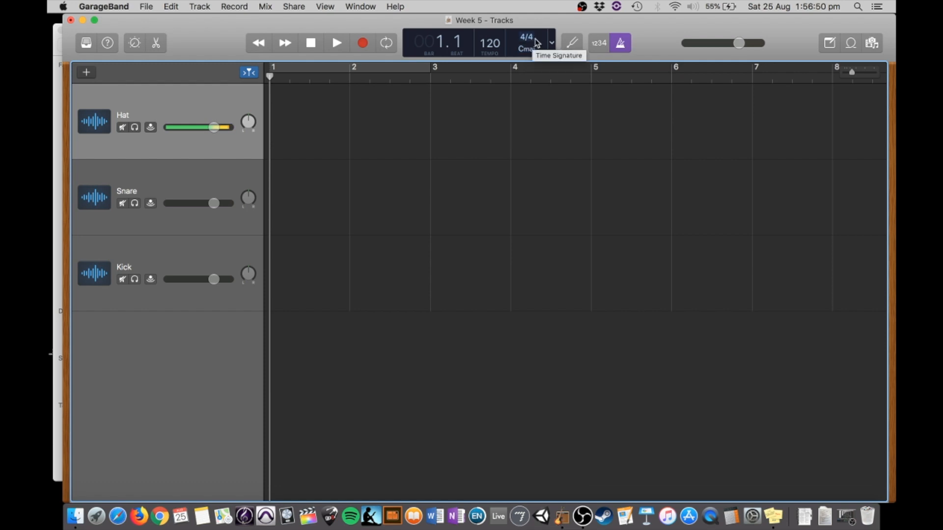
- Set the project's time signature to 3/4 and play several bars to hear the metronome count
click(527, 41)
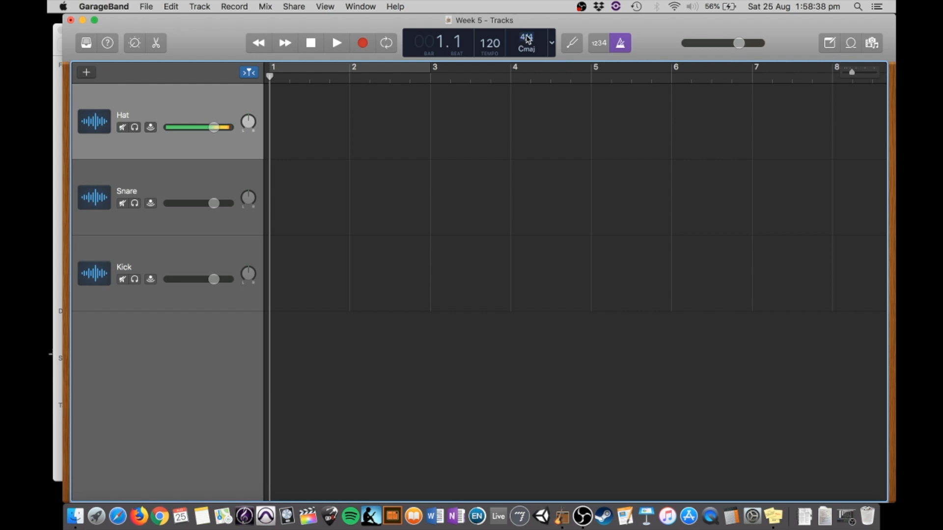
click(527, 41)
click(528, 28)
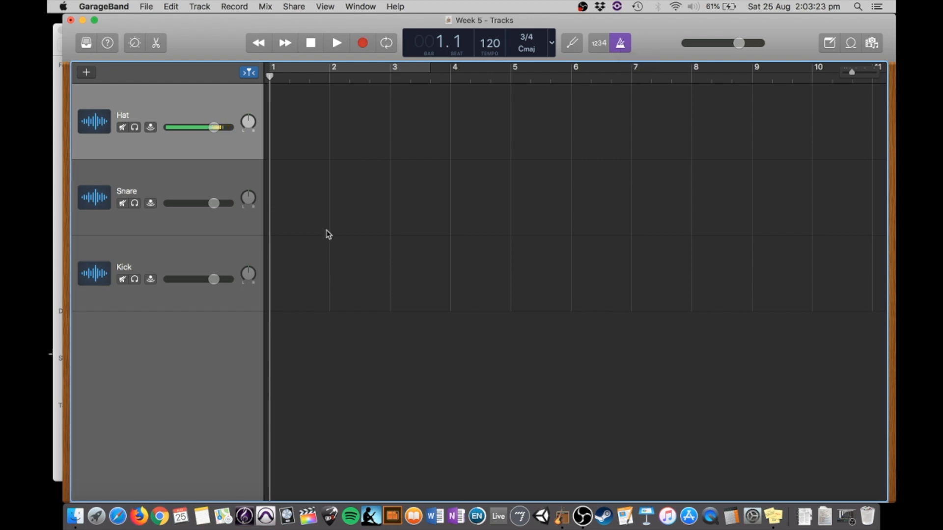
key(space)
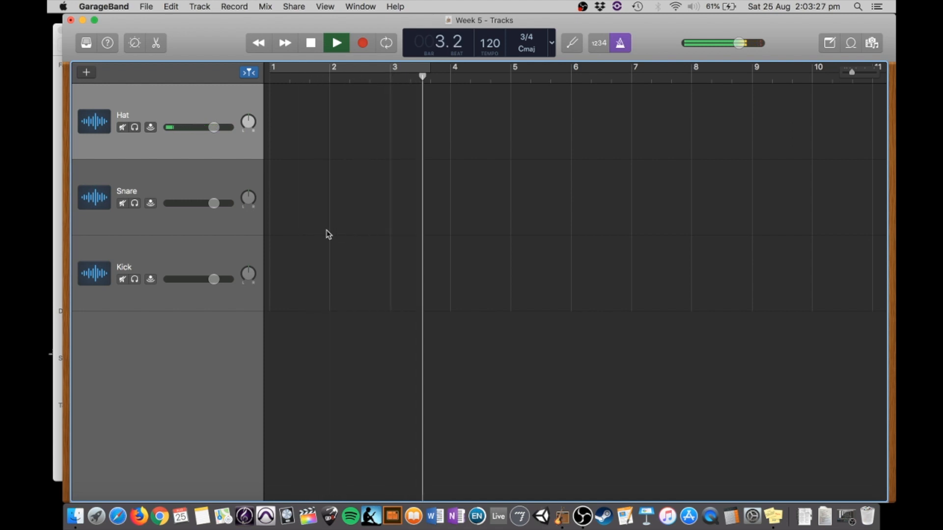
key(space)
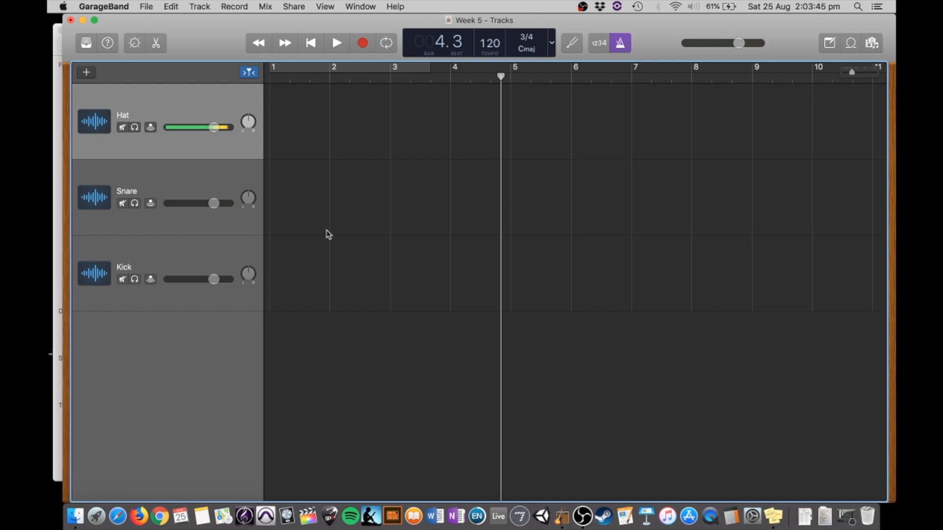
- Set the time signature to 4/4, play several bars from the beginning, and return the playhead to bar 1
click(526, 41)
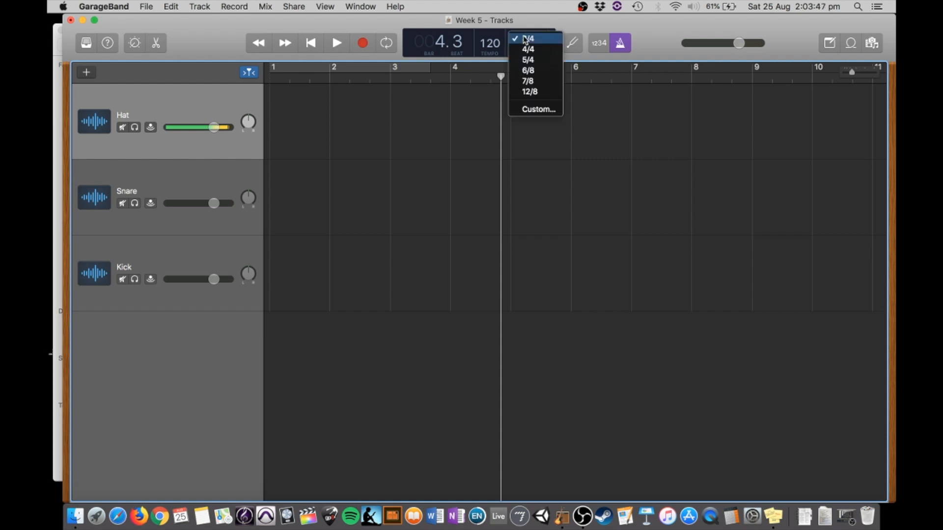
click(527, 50)
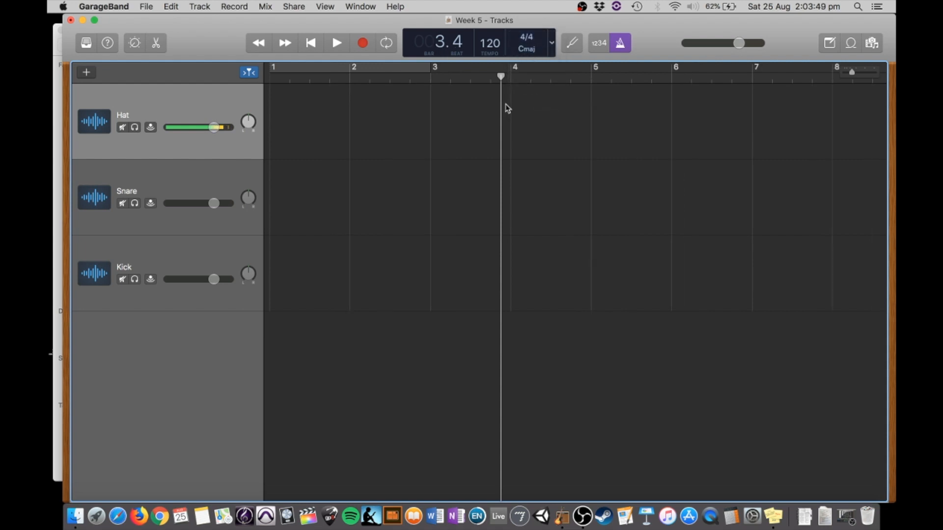
key(Return)
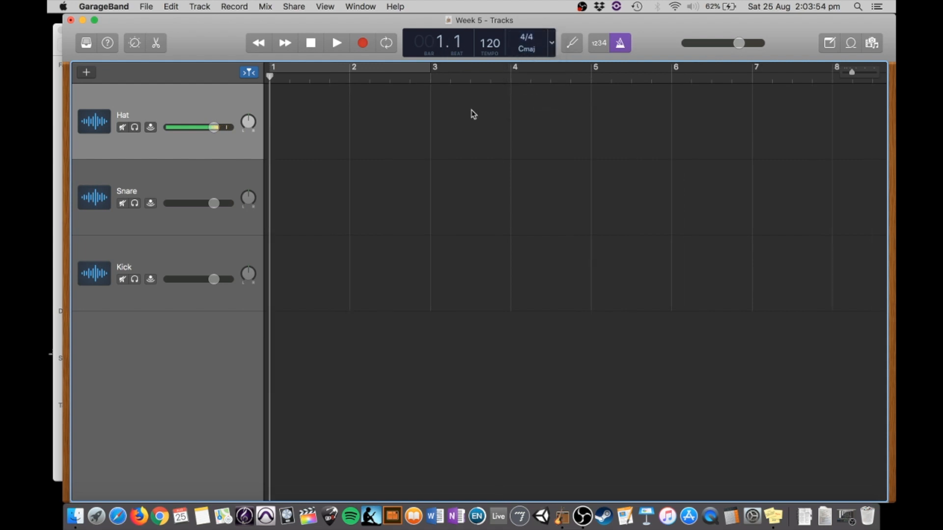
key(space)
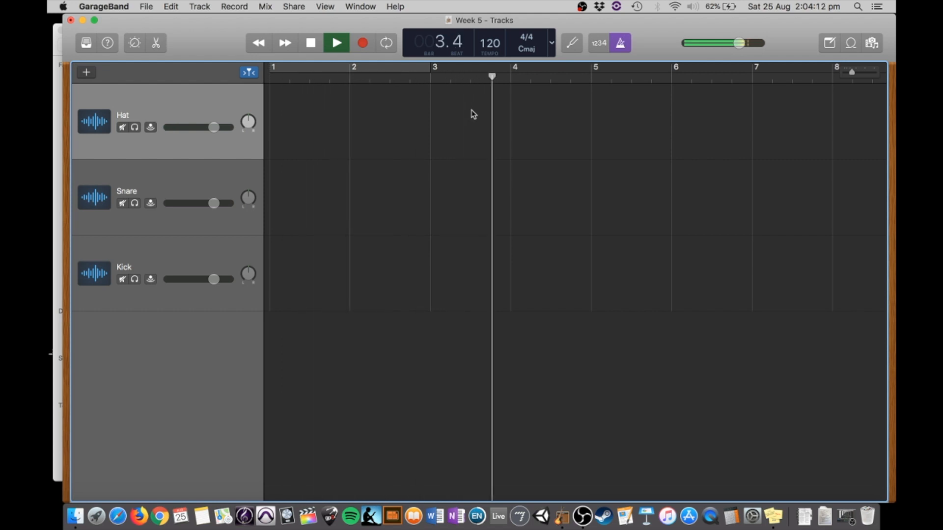
key(space)
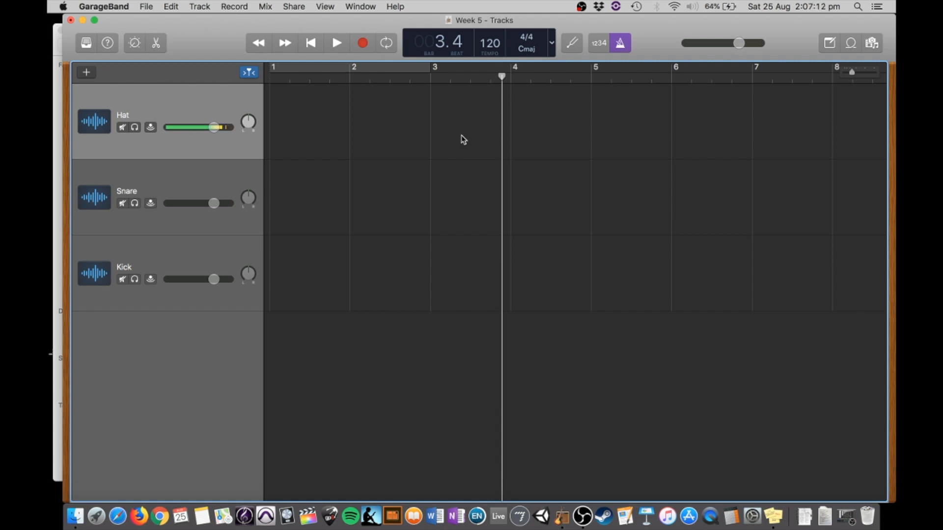
click(269, 77)
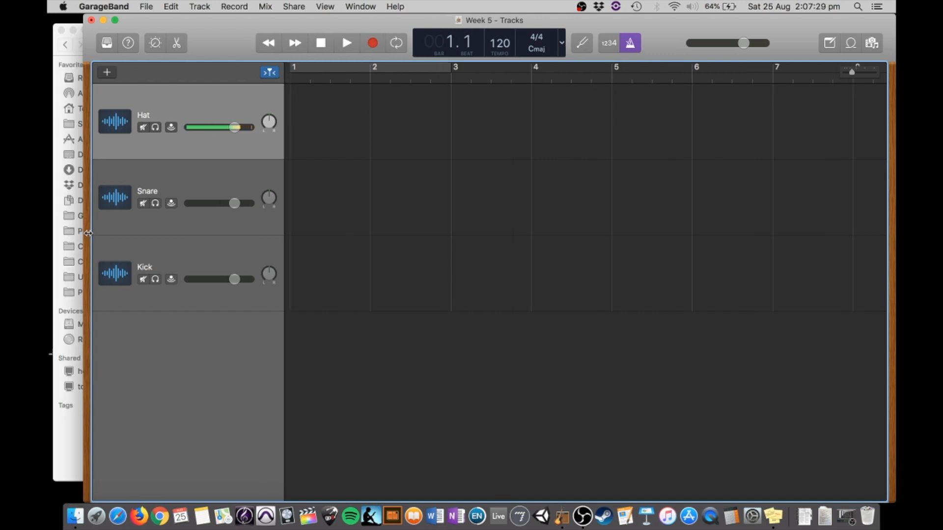
- Narrow the project window to reveal the Finder drums folder, and add 808BD.WAV from Bass drums at bar 1 of the Kick track
drag(88, 232, 400, 233)
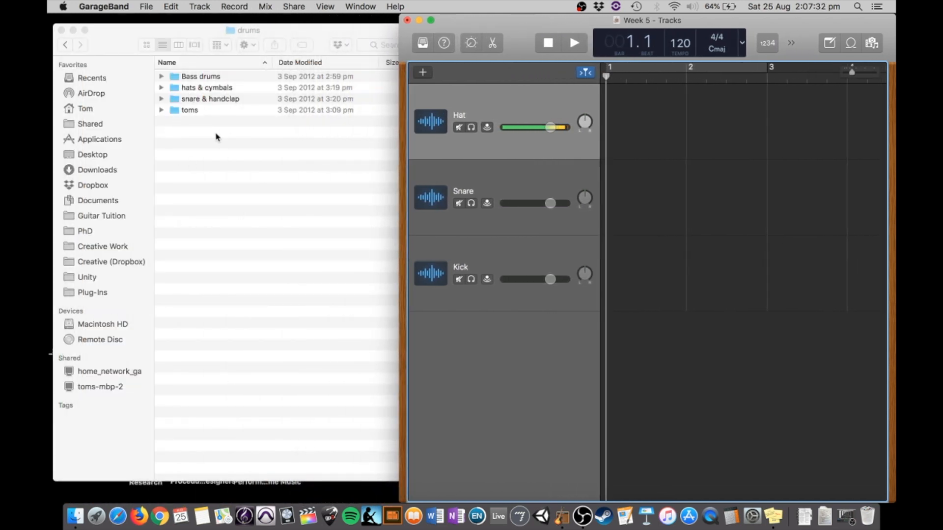
click(214, 150)
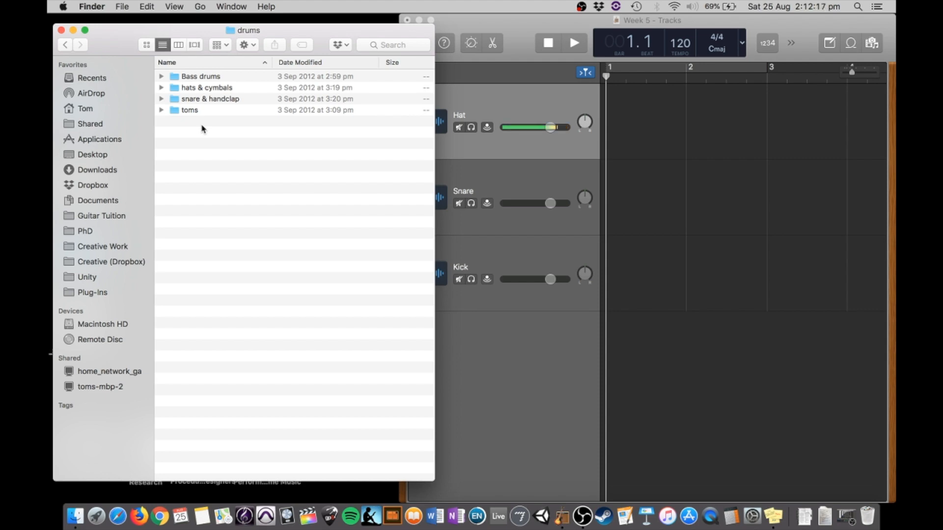
click(161, 76)
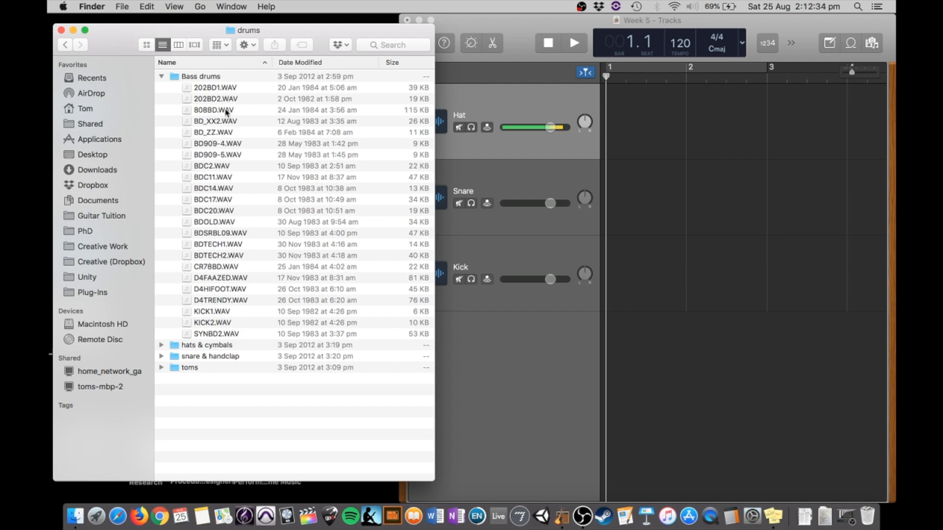
drag(228, 111, 612, 261)
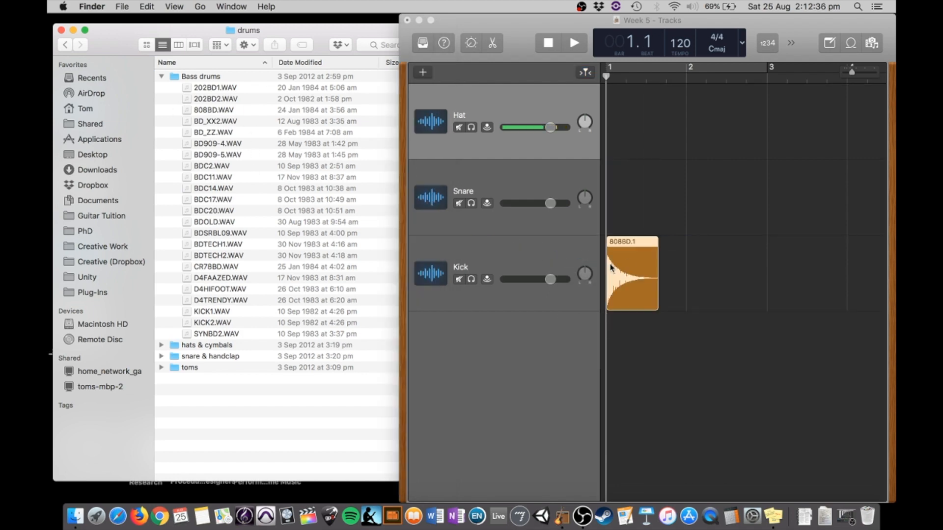
- From the hats & cymbals folder, add HH_CL1.WAV at bar 1 and HH_OP4.WAV at beat 2 of the Hat track
click(161, 76)
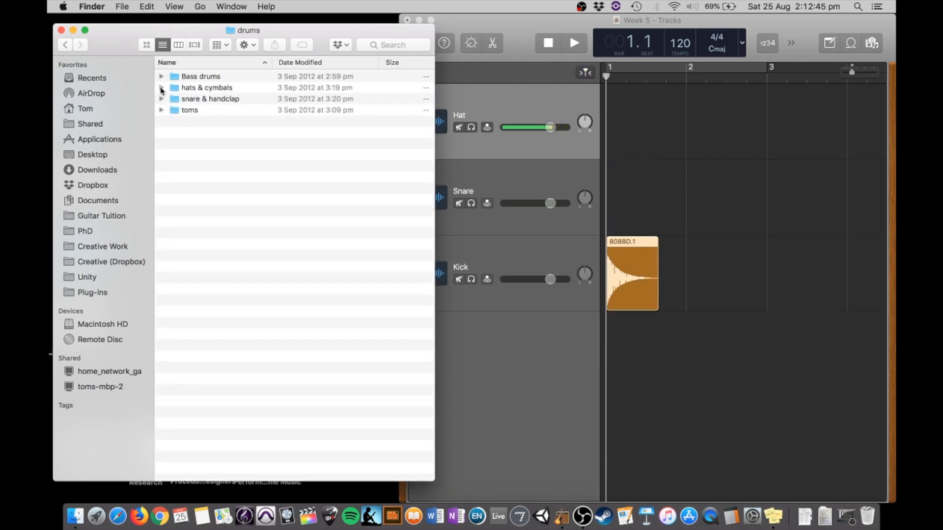
click(161, 87)
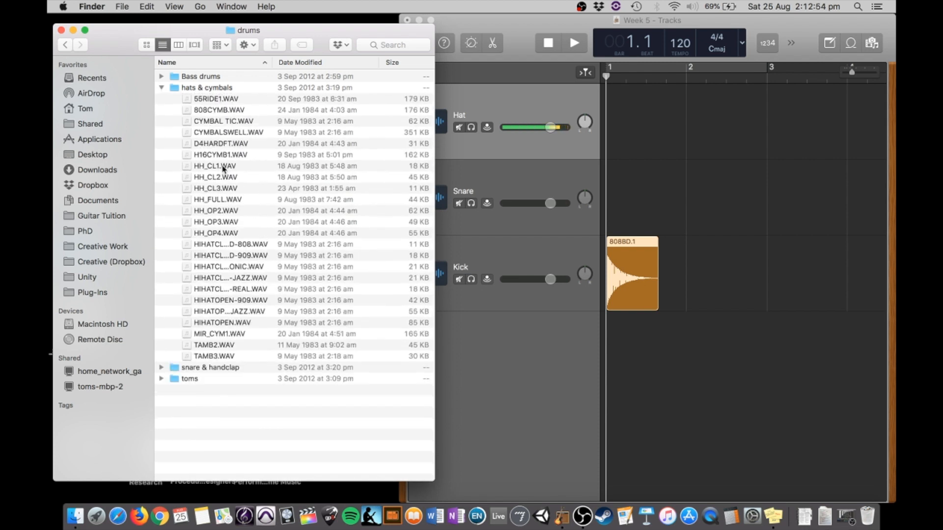
drag(223, 169, 608, 128)
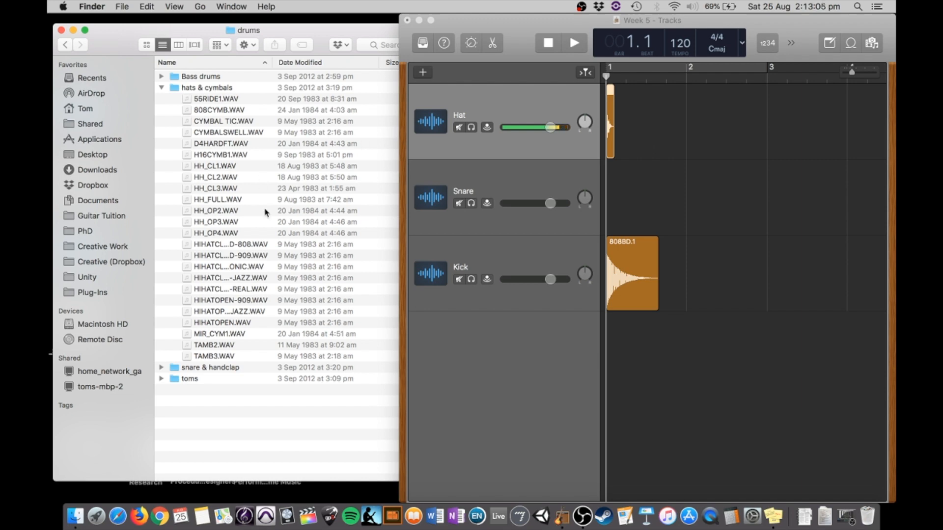
drag(231, 233, 625, 130)
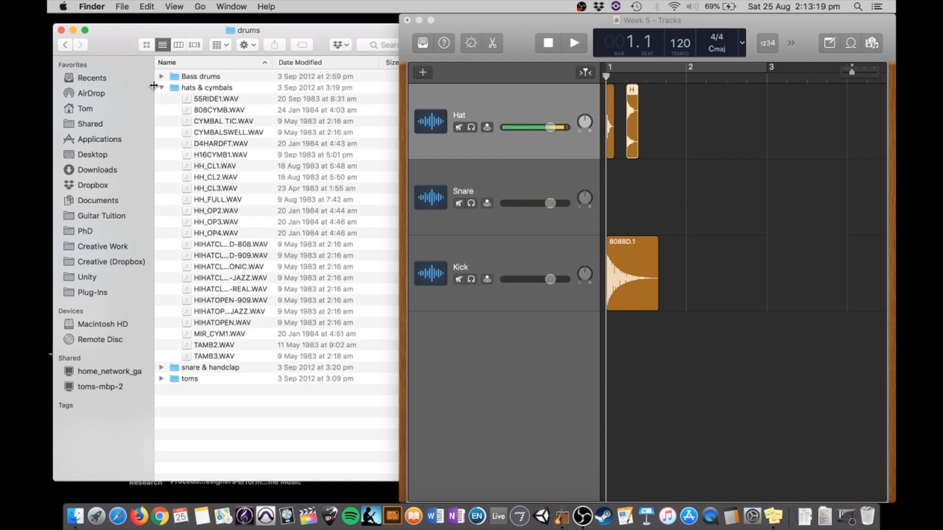
- Add D_SN4.WAV from the snare & handclap folder at bar 1 of the Snare track, and widen the GarageBand window over Finder
click(161, 88)
click(161, 88)
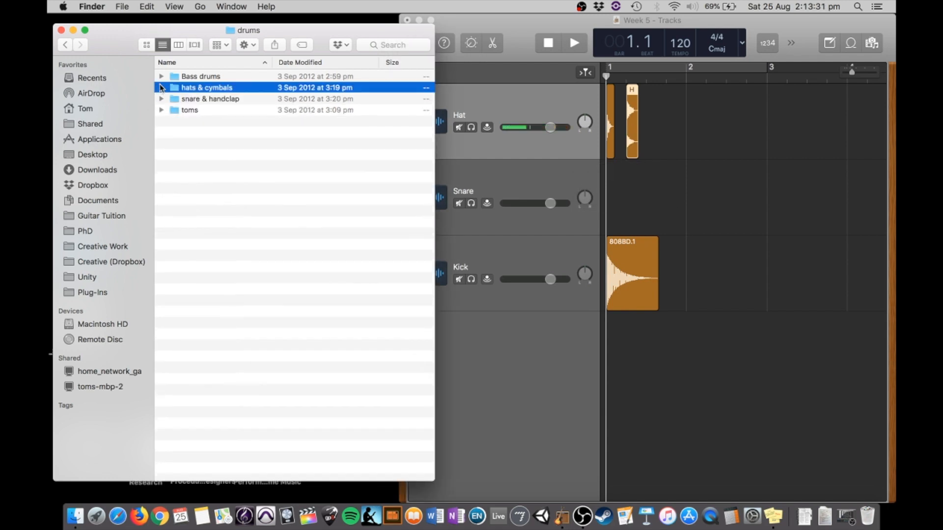
click(161, 99)
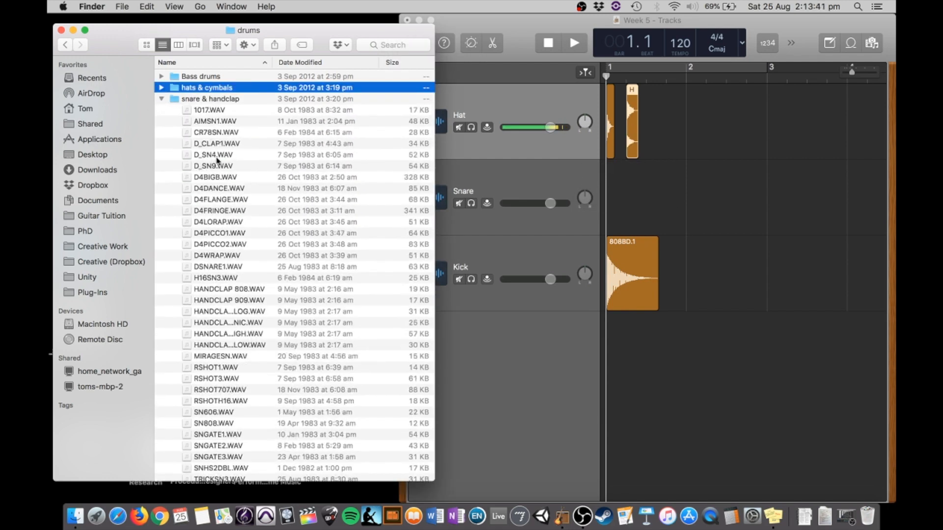
drag(216, 158, 614, 205)
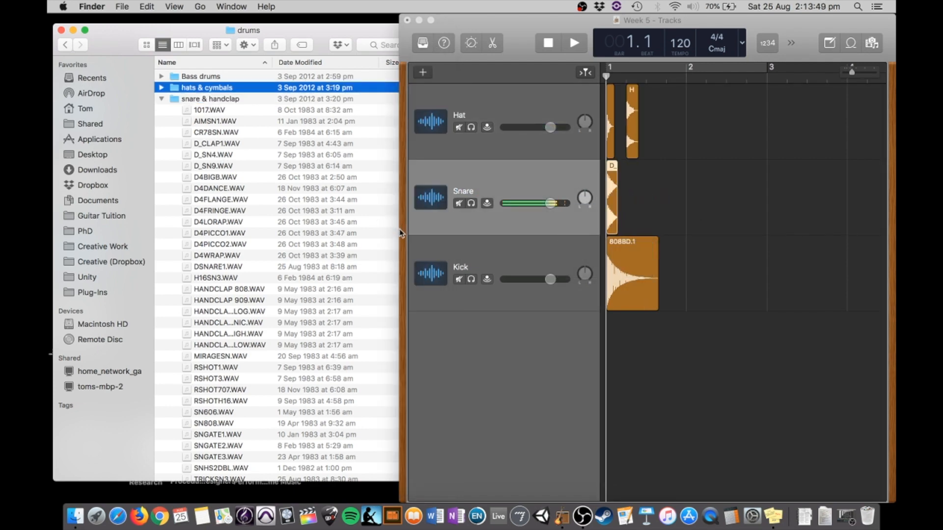
click(401, 233)
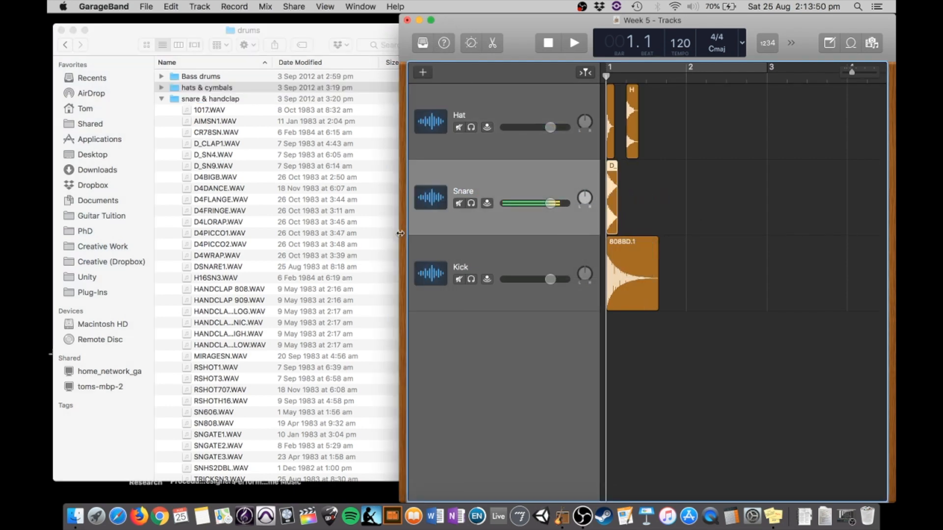
drag(400, 234, 49, 225)
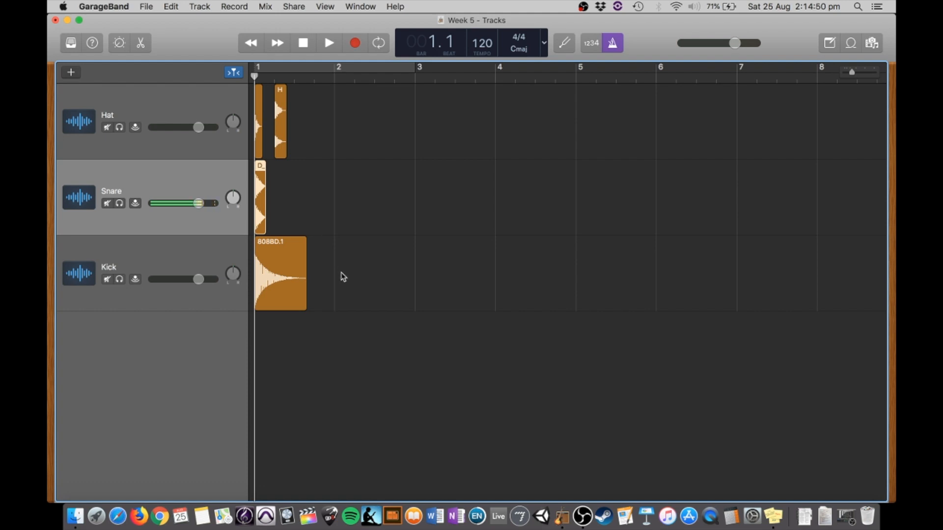
- Enable a cycle range over bars 1 and 2 and move all four drum regions out of it to bar 4
drag(358, 255, 685, 188)
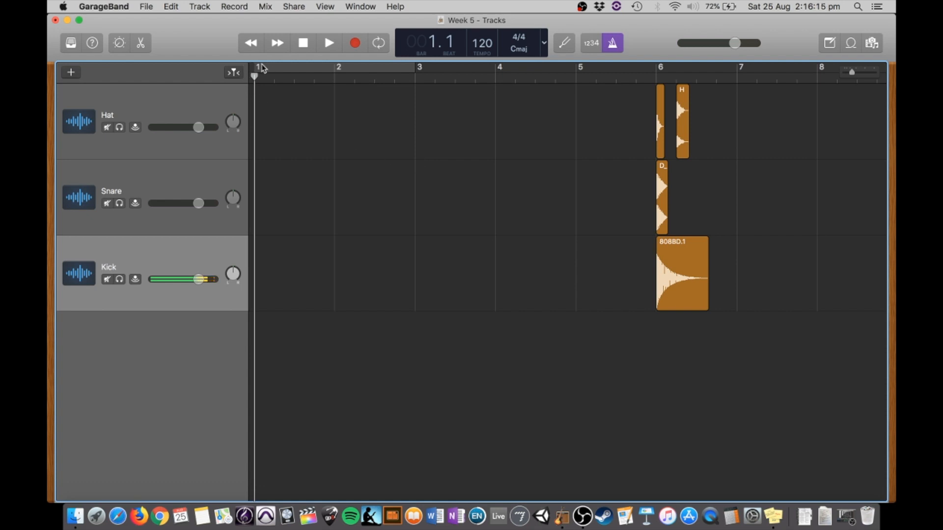
drag(261, 69, 412, 63)
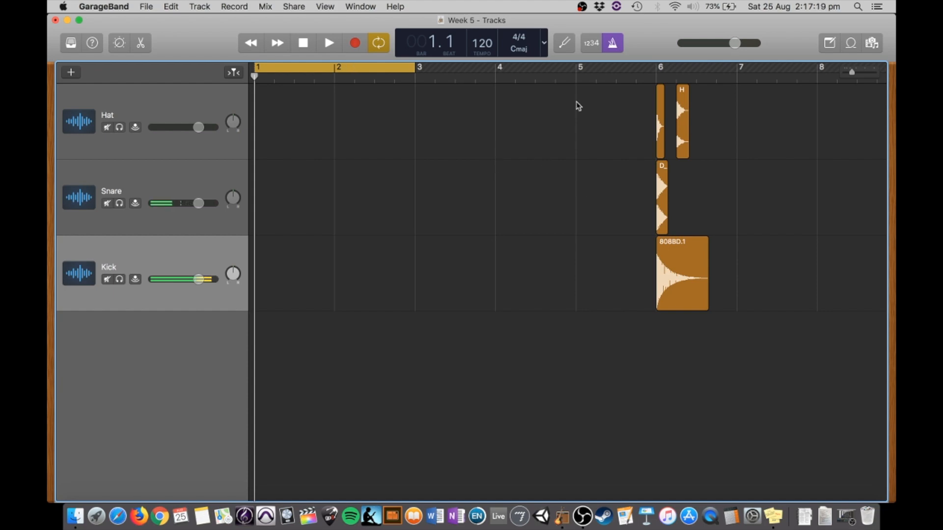
drag(575, 102, 773, 285)
drag(681, 271, 520, 271)
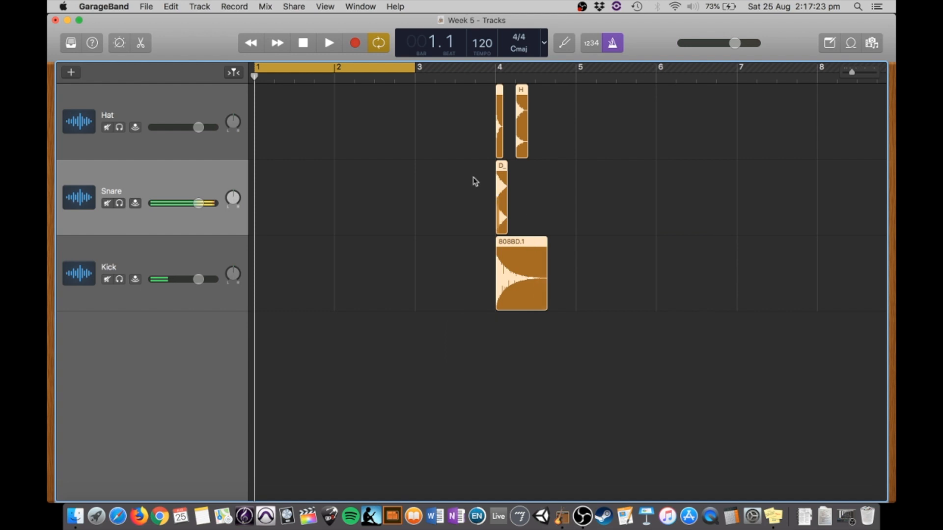
- Copy the closed hi-hat region from bar 4 onto every beat of bars 1 and 2 on the Hat track
scroll(332, 97, up, 5)
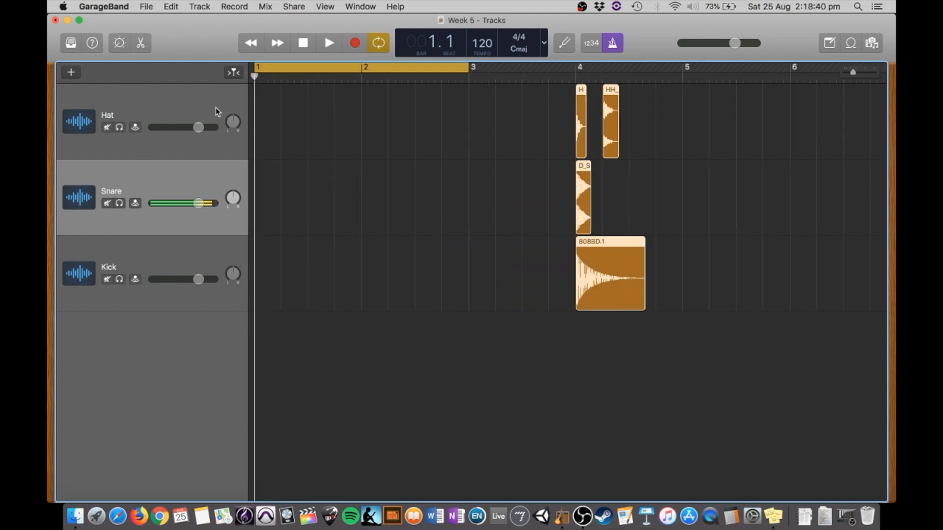
click(216, 111)
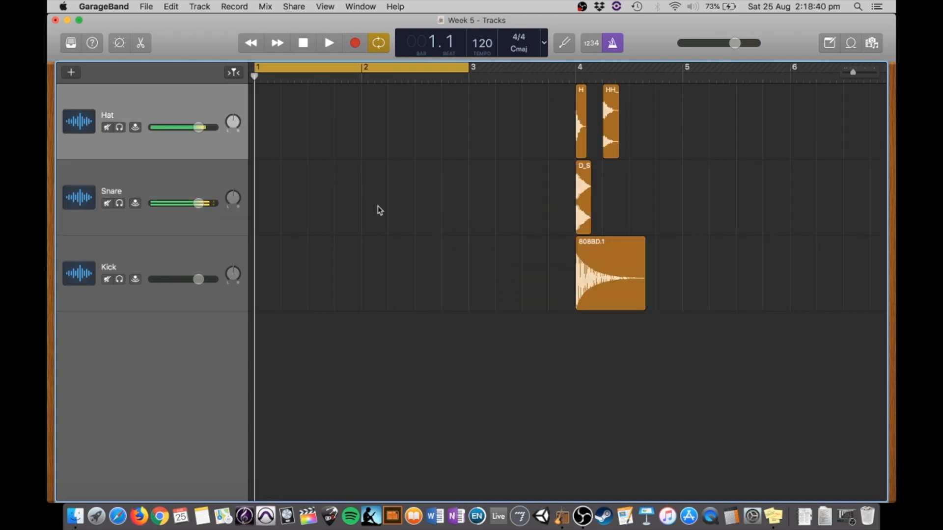
click(581, 116)
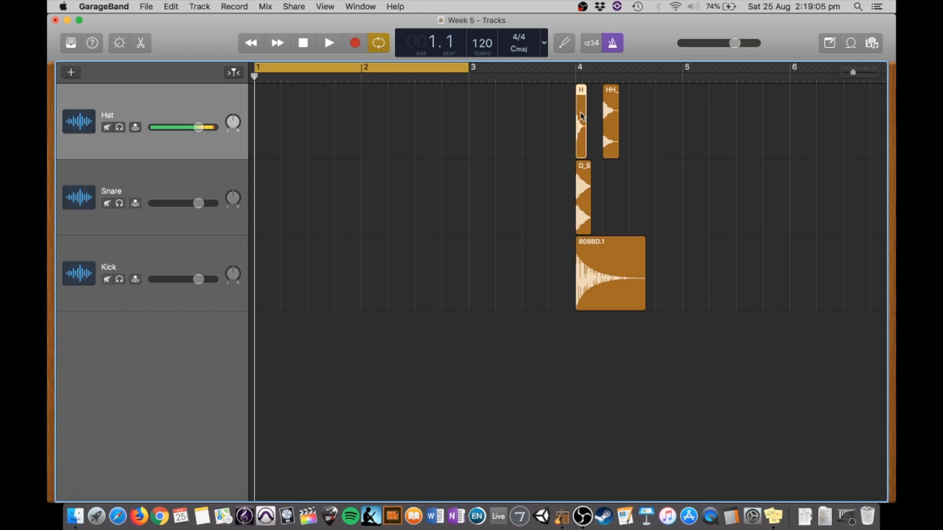
drag(581, 117, 364, 114)
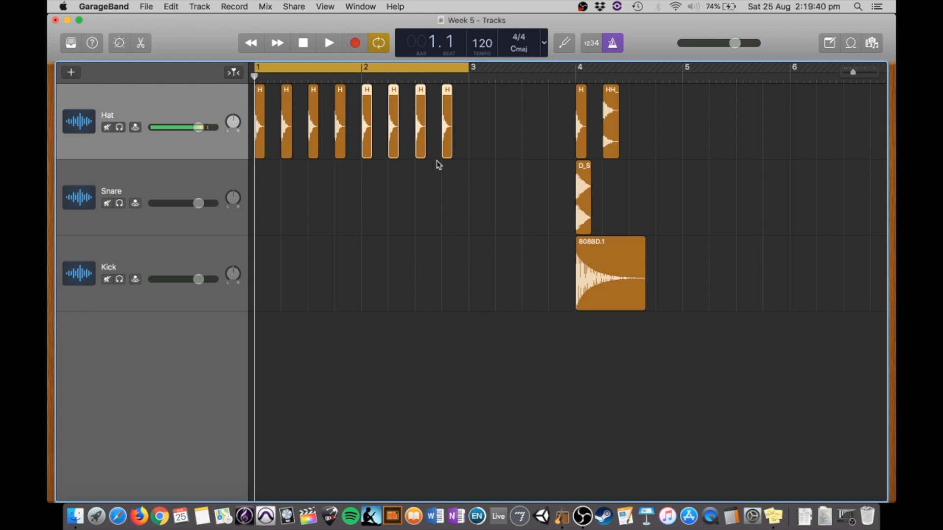
- Play back the hi-hat pattern in the cycle range, then set the project tempo to 100 and play it again
key(space)
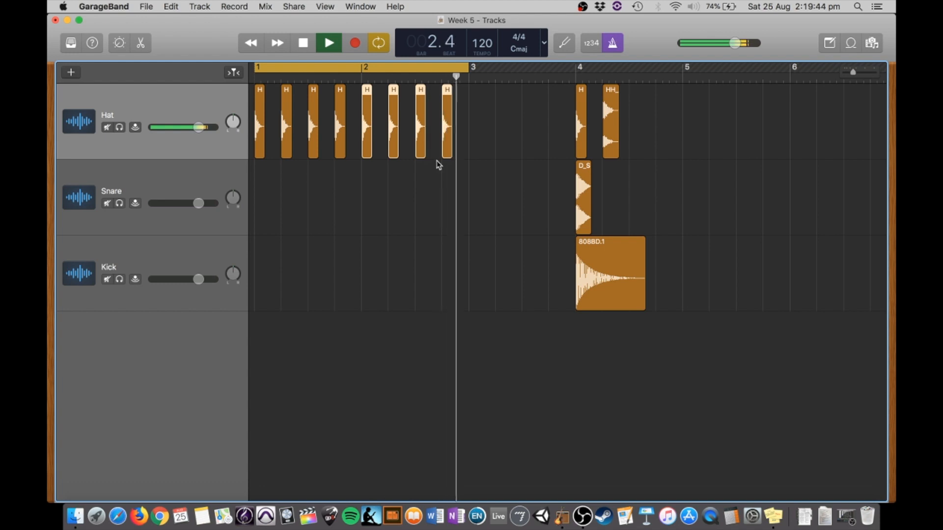
key(space)
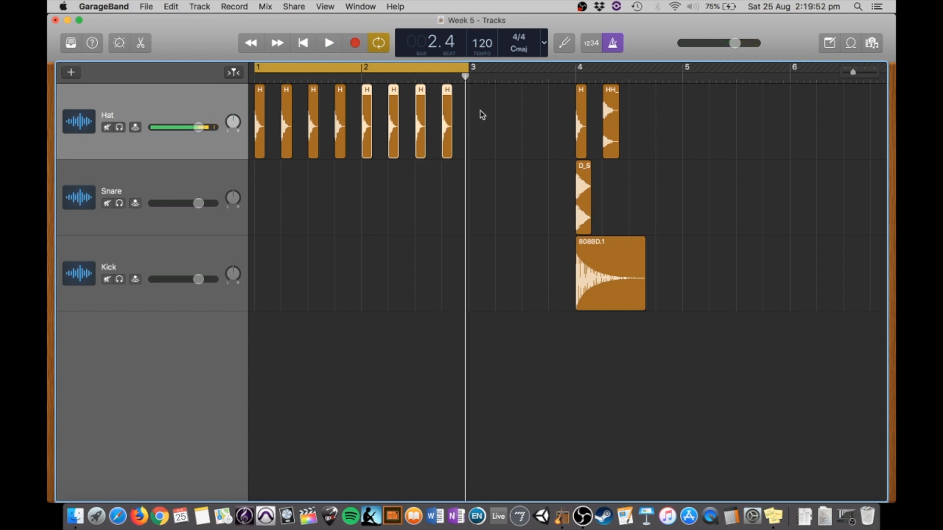
double_click(482, 43)
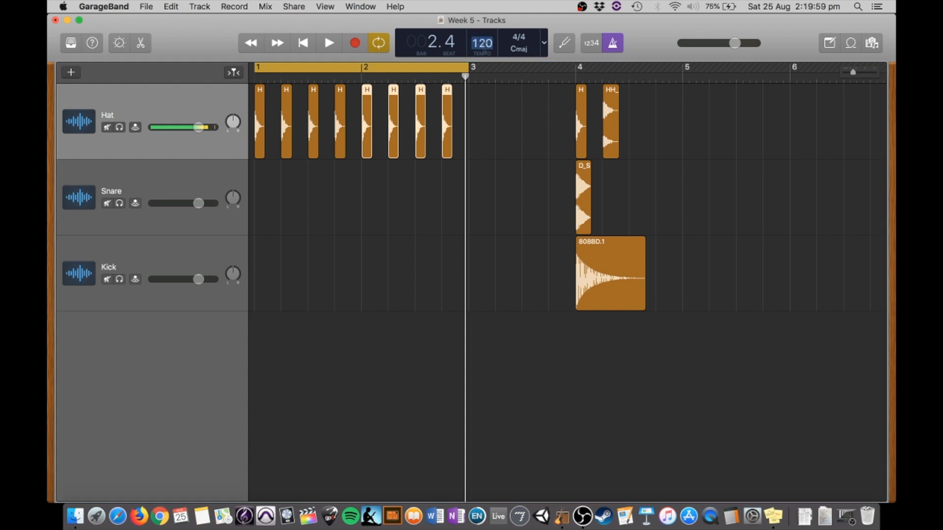
text(100)
key(Return)
key(space)
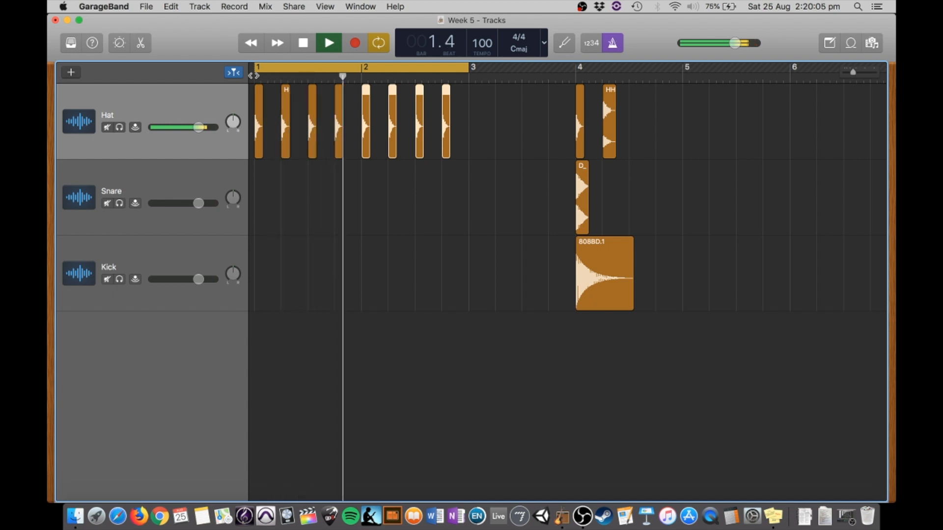
key(space)
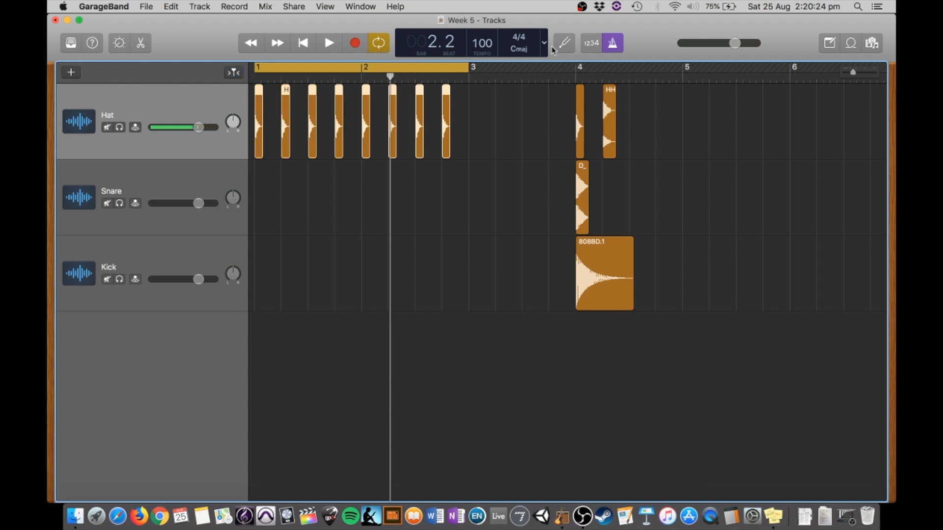
- Set the project tempo to 120 and deselect the hi-hat regions
double_click(482, 43)
text(120)
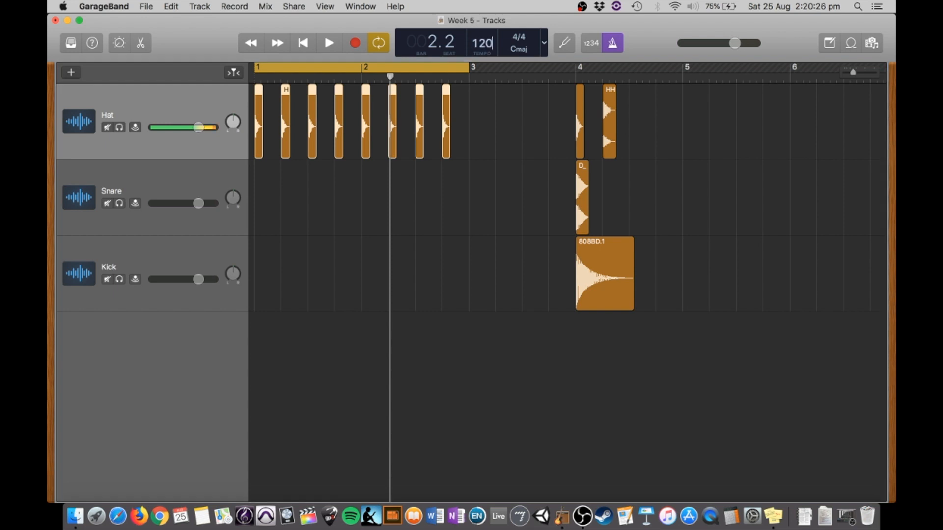
key(Return)
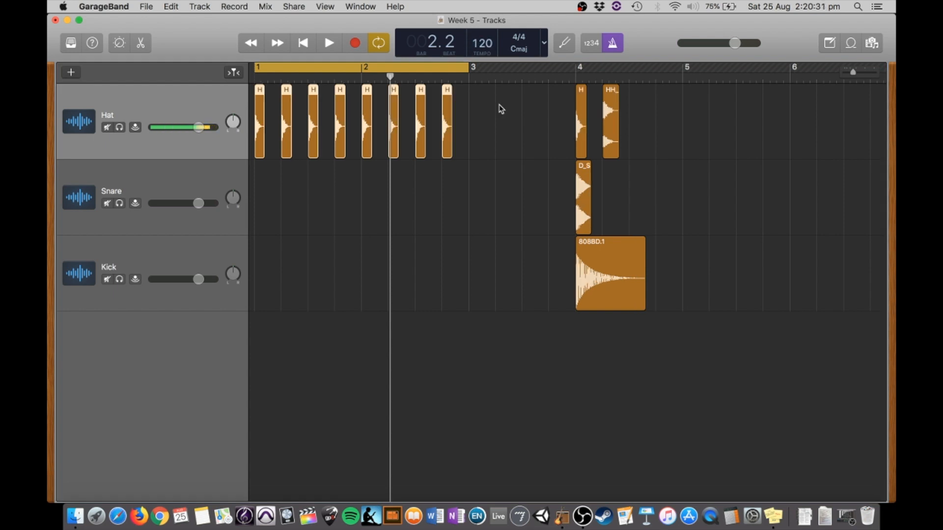
click(494, 114)
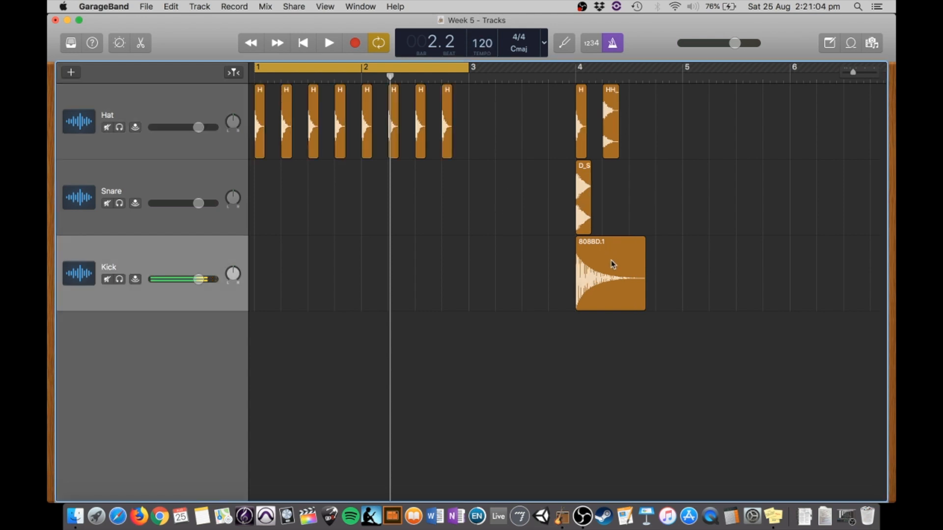
- Copy the kick region from bar 4 onto beats 1 and 3 of bars 1 and 2 on the Kick track
click(612, 258)
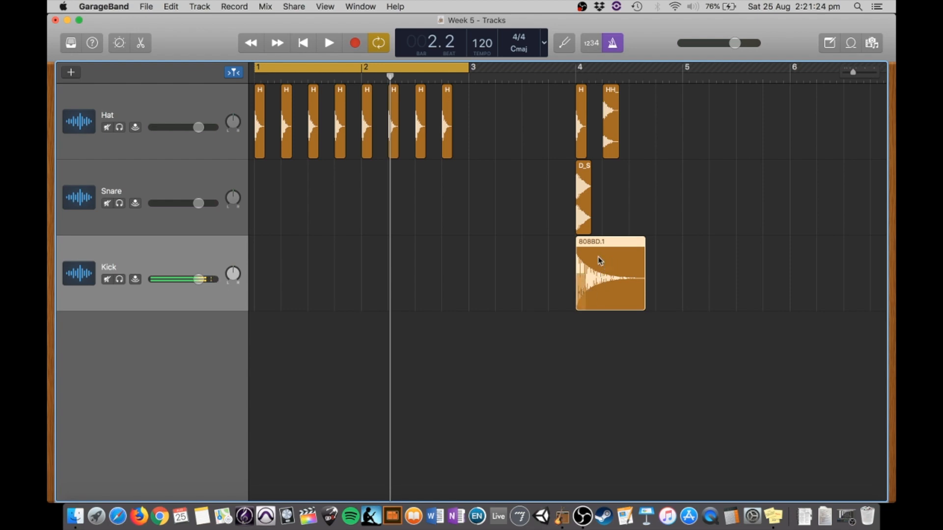
drag(599, 260, 351, 268)
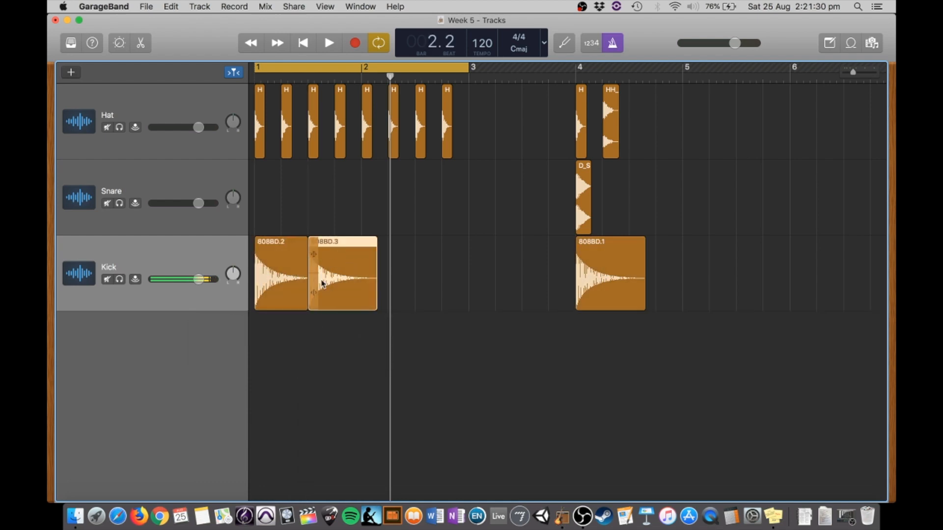
shift+click(278, 261)
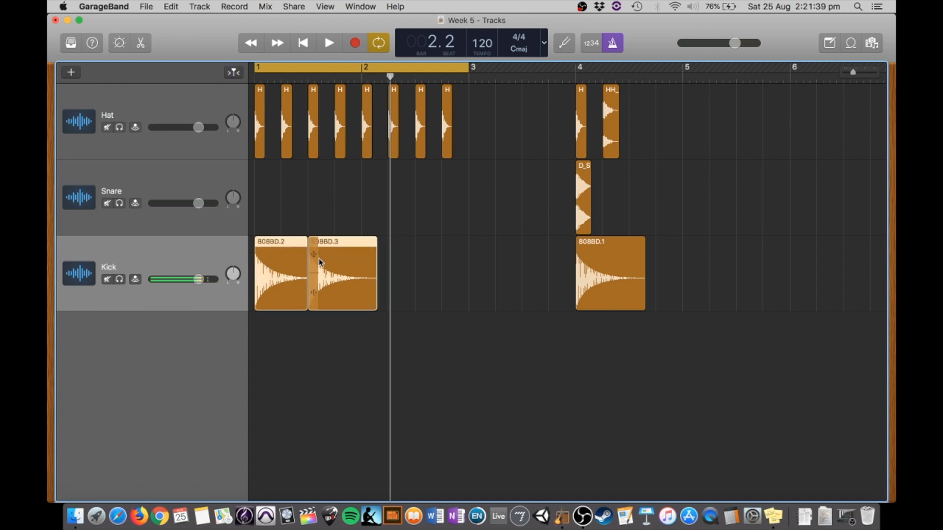
drag(319, 261, 430, 267)
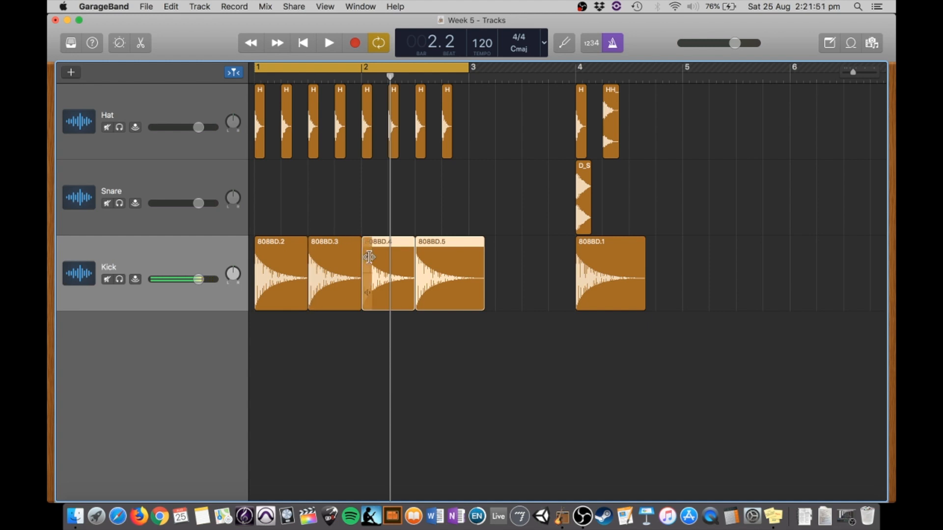
- Play the cycle range from bar 1 to hear the kick and hi-hat together
key(Return)
key(space)
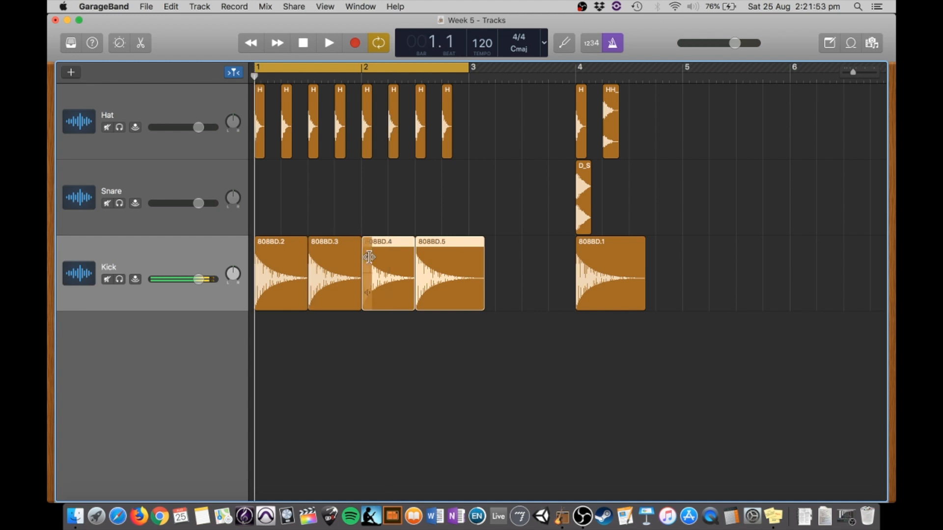
key(space)
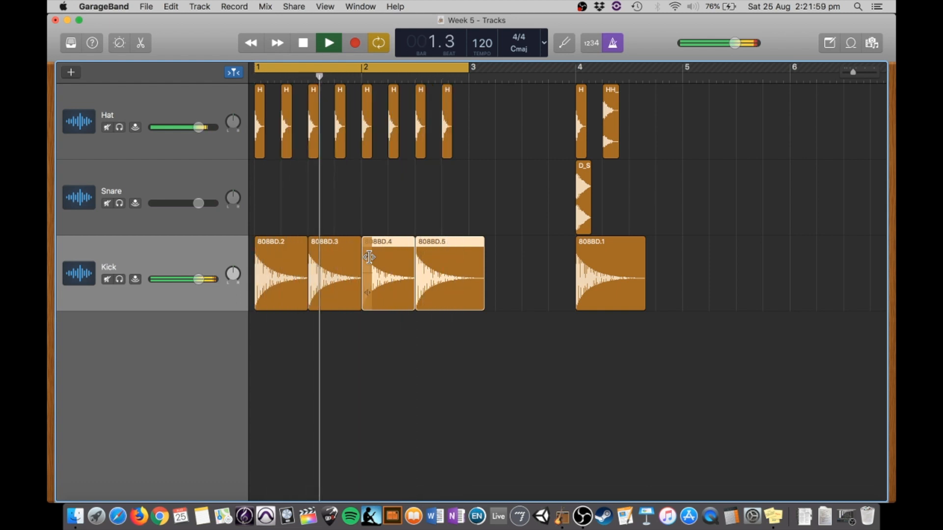
key(space)
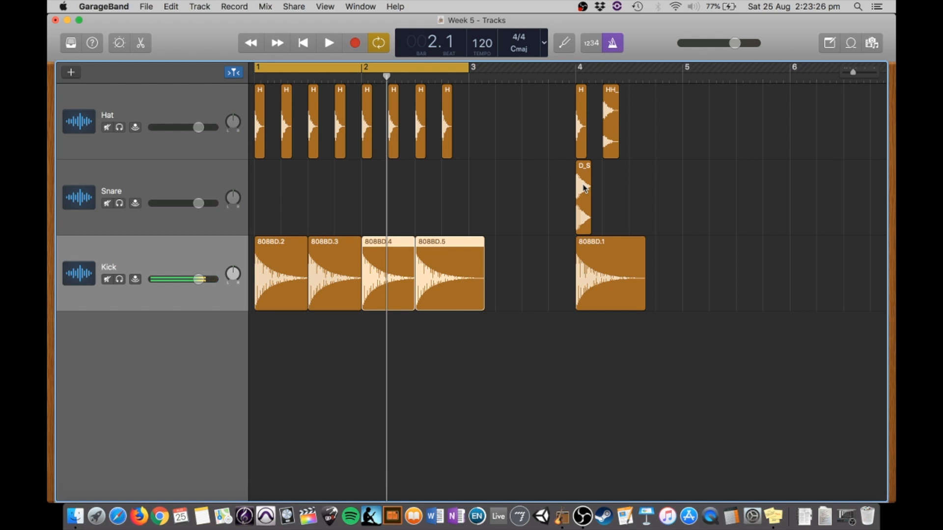
- Copy the snare region from bar 4 onto beats 2 and 4 of bars 1 and 2, and play the loop from bar 1
drag(583, 187, 451, 195)
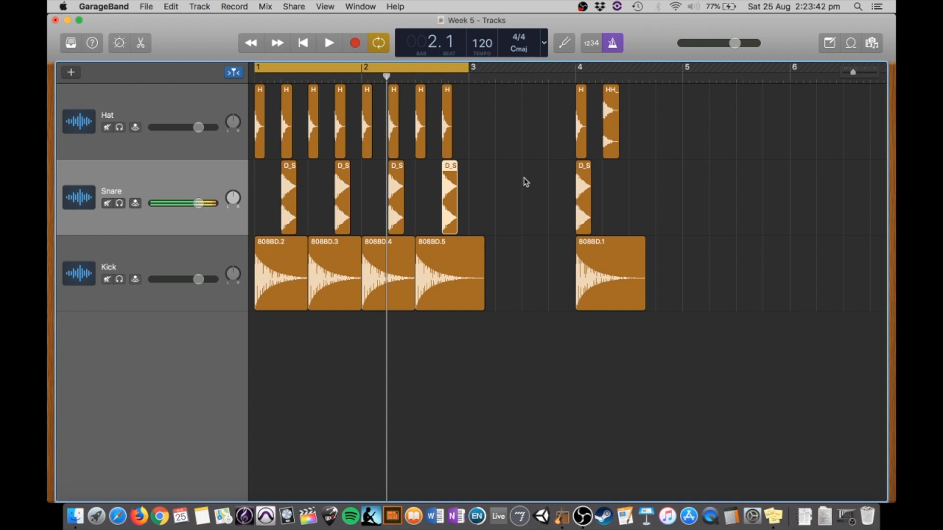
key(Return)
key(space)
key(space)
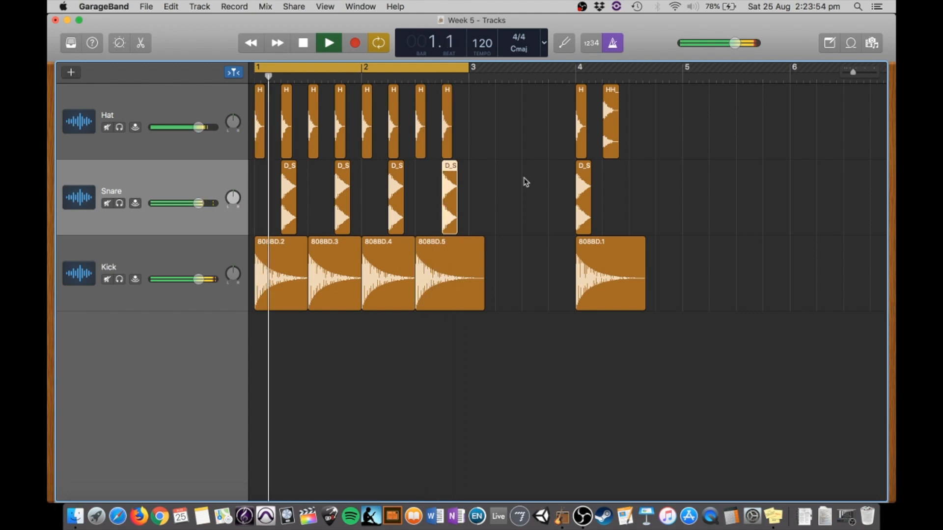
key(space)
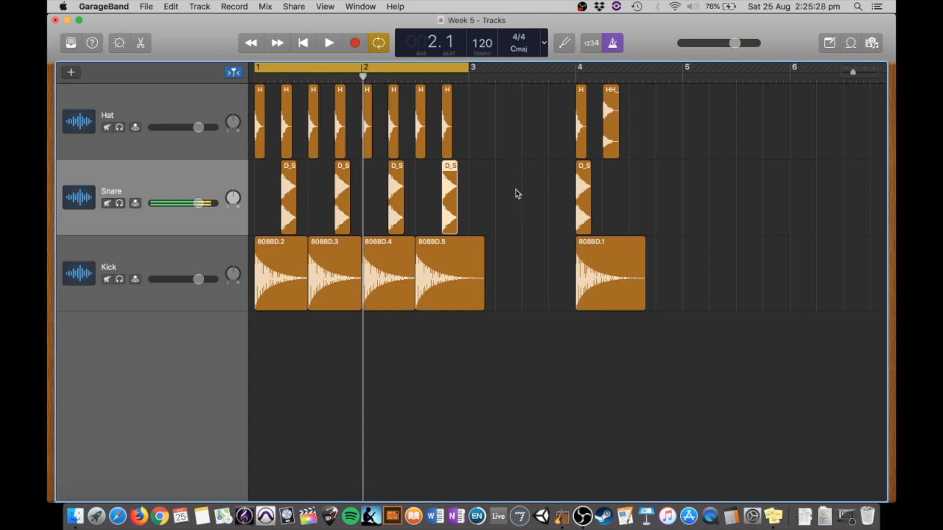
- Duplicate all eight closed hi-hats in bars 1 and 2 half a beat later, and play the loop from bar 1
drag(480, 128, 233, 125)
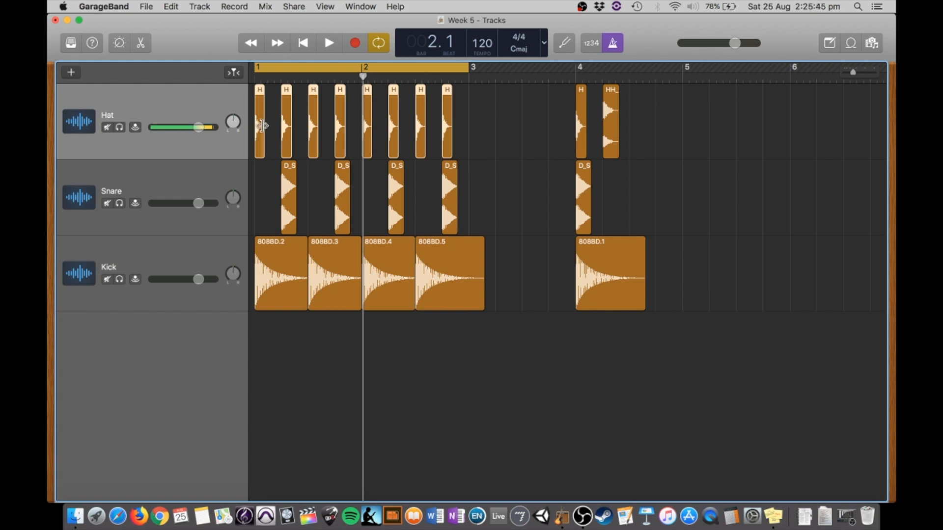
drag(260, 123, 270, 113)
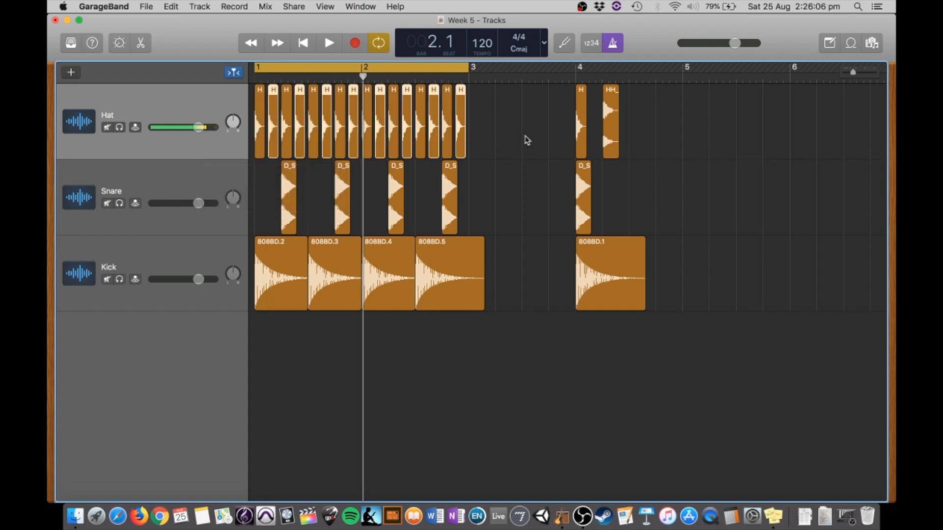
key(Return)
key(space)
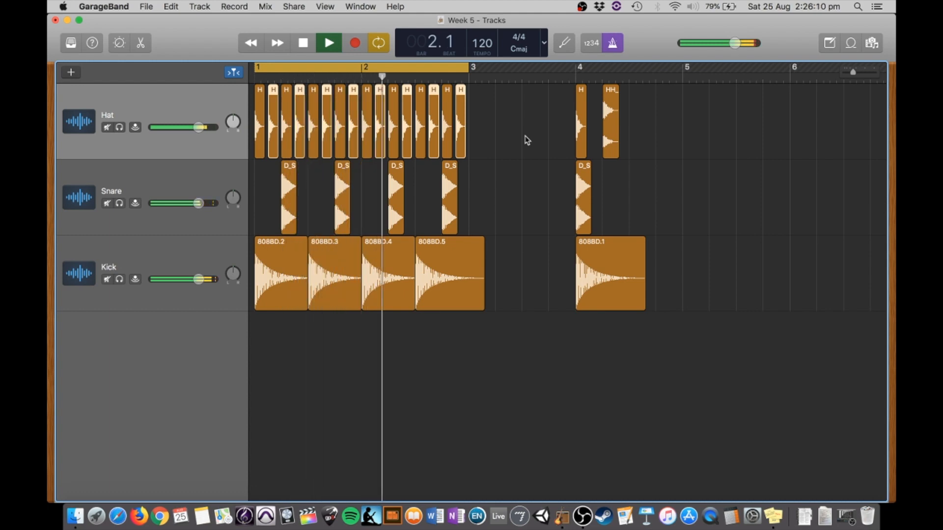
key(space)
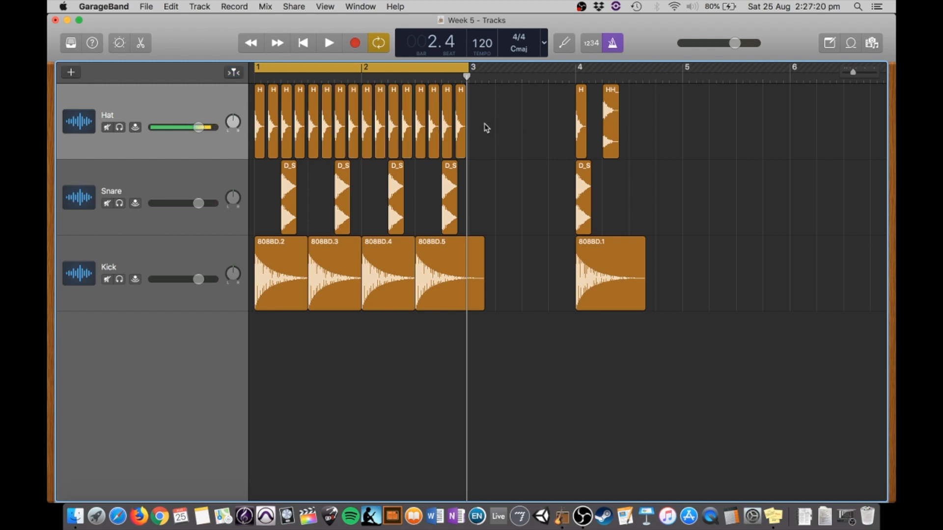
- Replace the last closed hi-hat of bar 2 with the open hi-hat region from bar 4, and play the loop from bar 1
drag(481, 129, 462, 122)
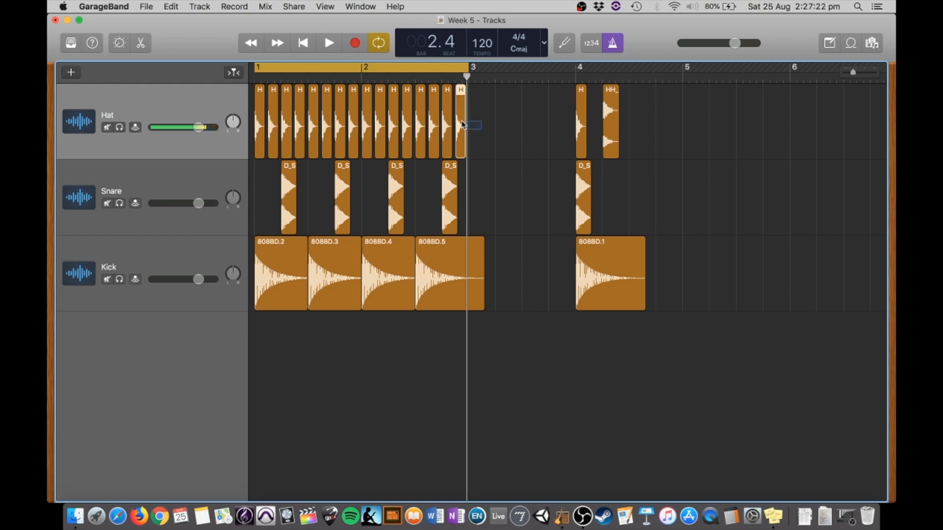
key(Delete)
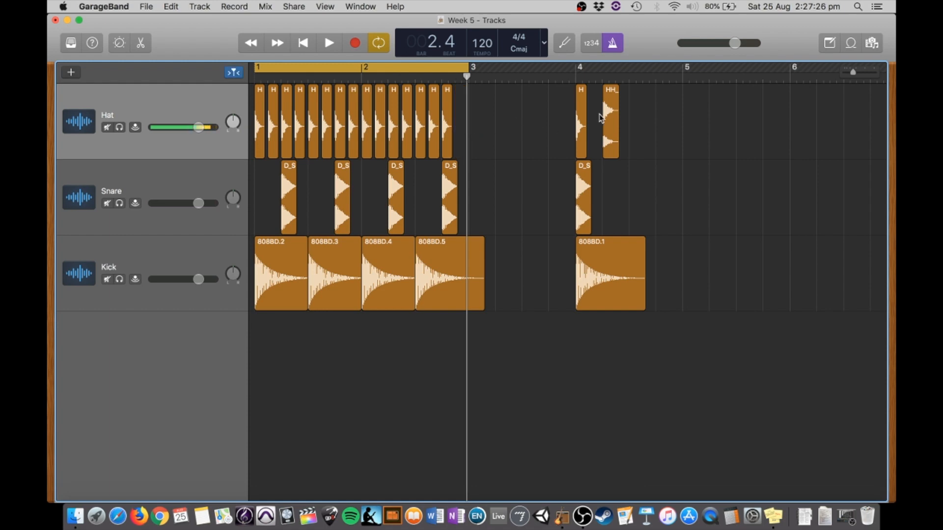
drag(600, 117, 454, 119)
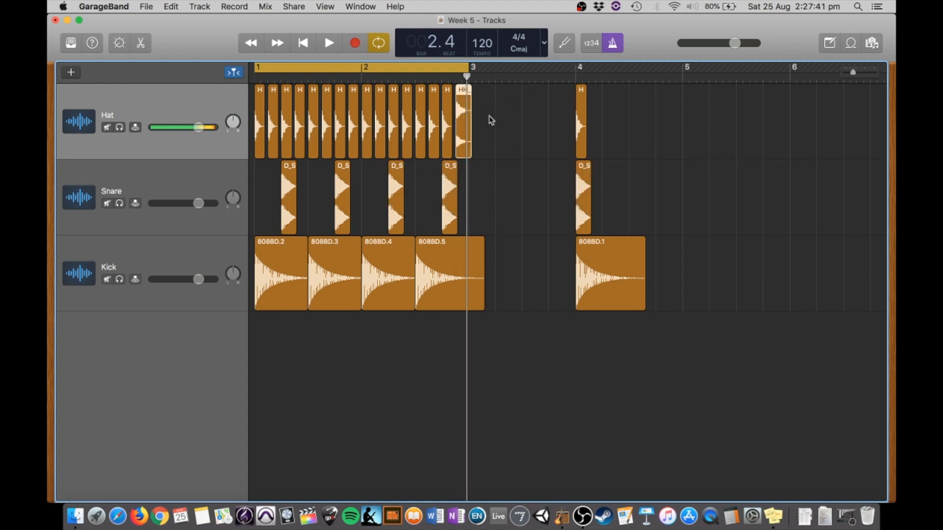
key(Return)
key(space)
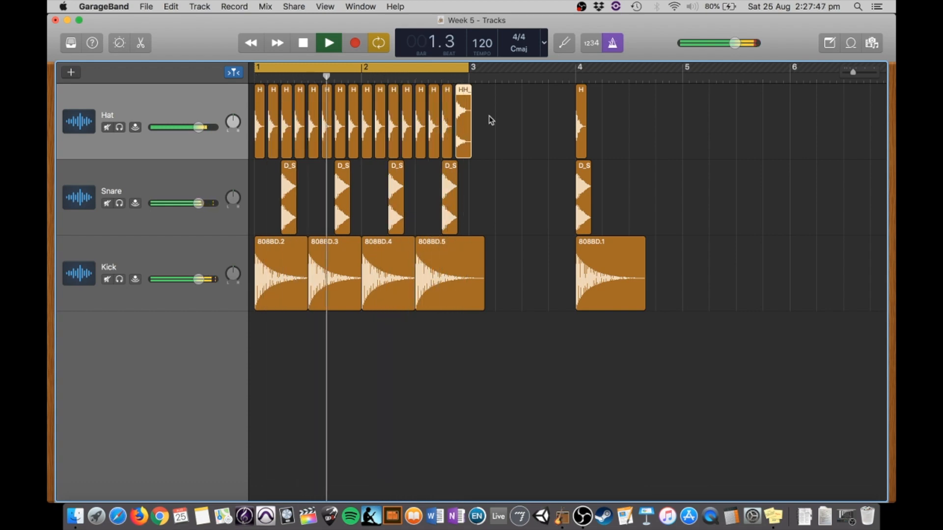
key(space)
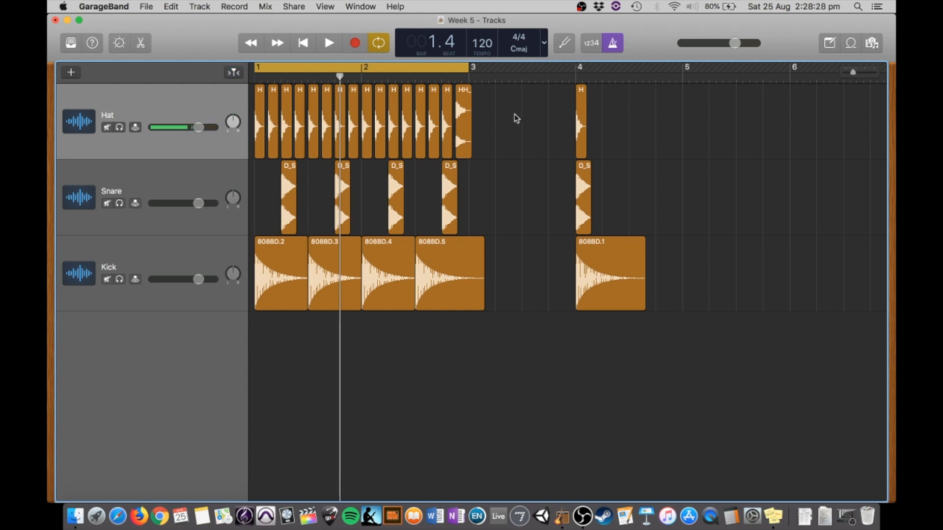
- Delete the leftover hi-hat, snare and kick regions at bar 4
drag(516, 114, 693, 288)
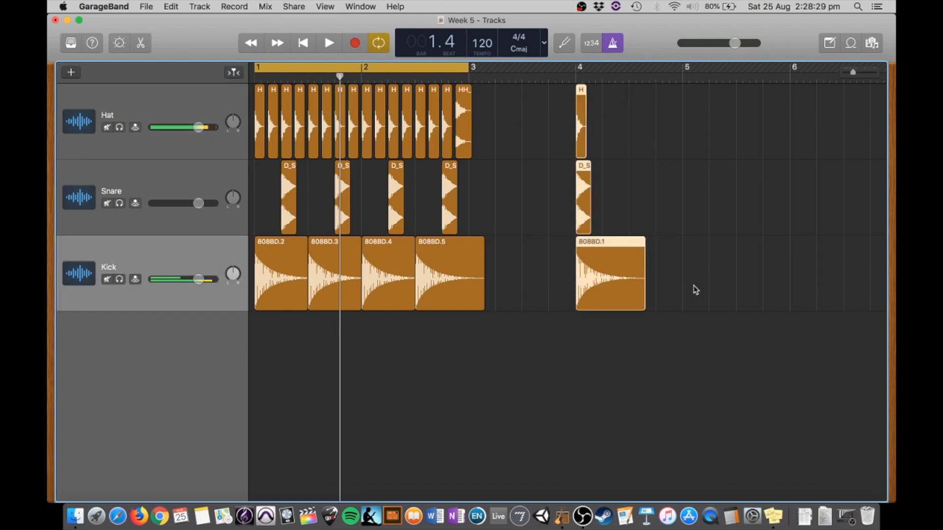
key(Delete)
- Examine the bar 1 beat grid by placing the playhead on beats 2, 3 and 4 and within the subdivisions of beat 1
key(super+Right)
key(super+Right)
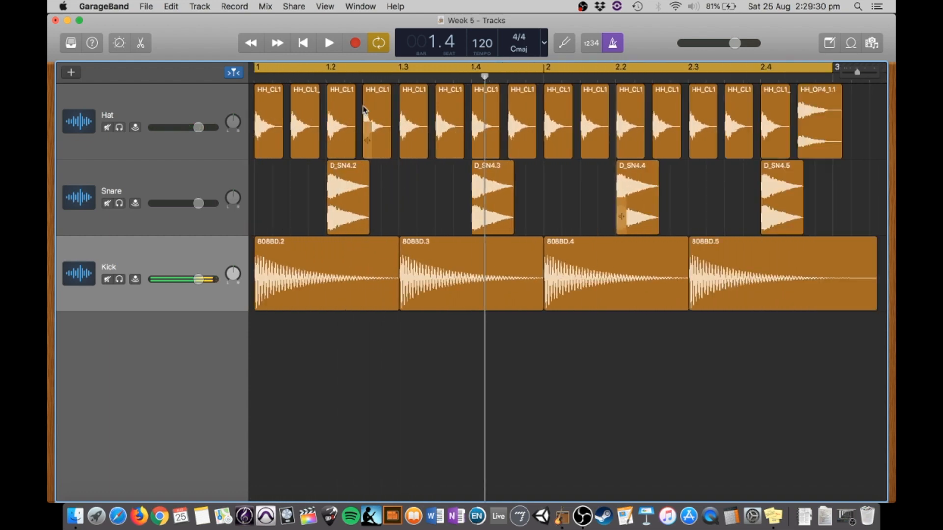
click(328, 76)
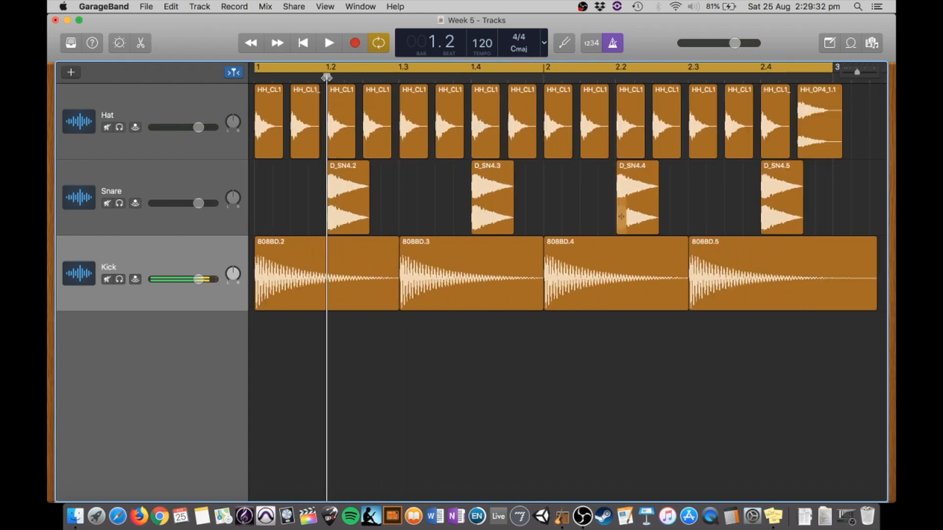
click(399, 75)
click(471, 75)
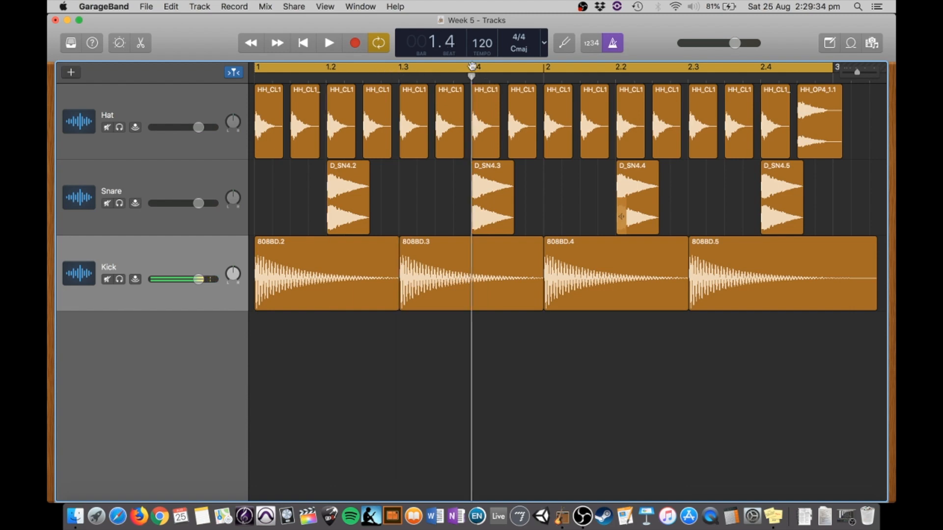
click(326, 76)
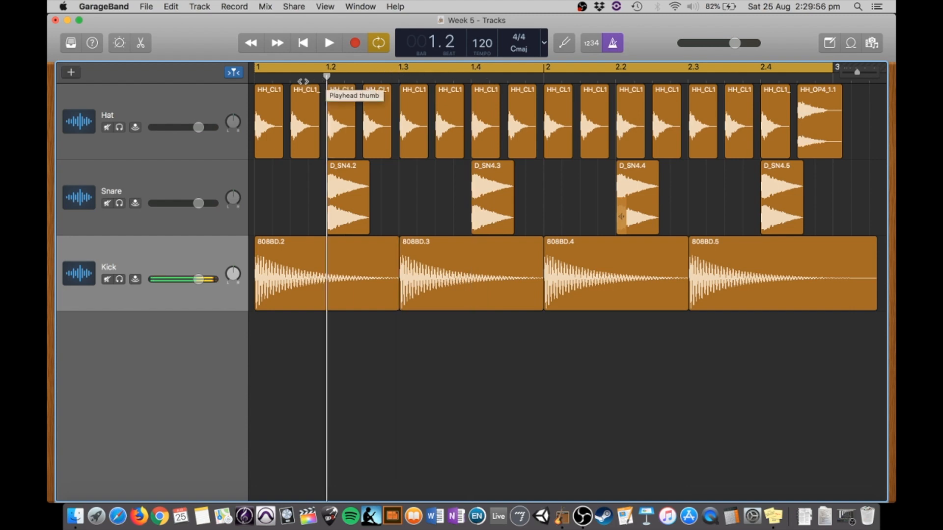
click(272, 76)
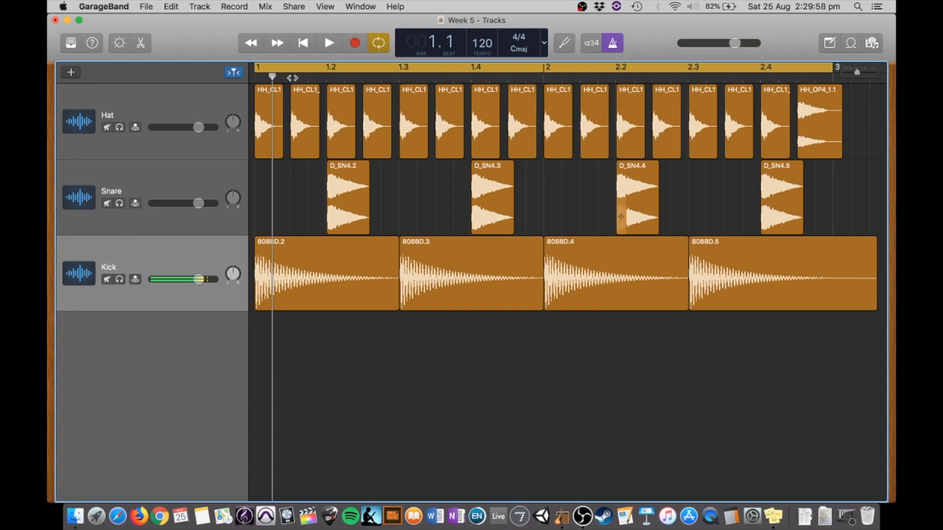
click(290, 76)
key(space)
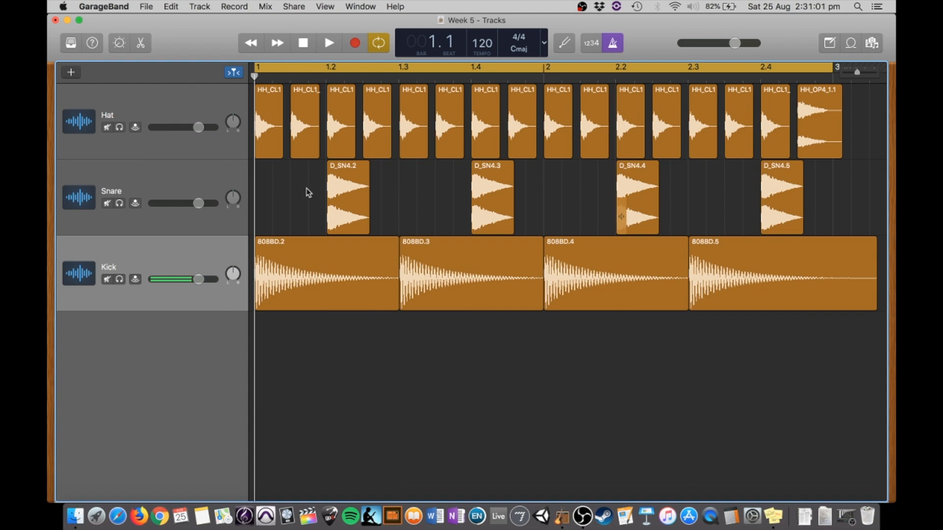
- Copy the beat 2 snare of bar 1 to position 1.2.4.1, and play the loop shortened to bar 1 only
click(353, 201)
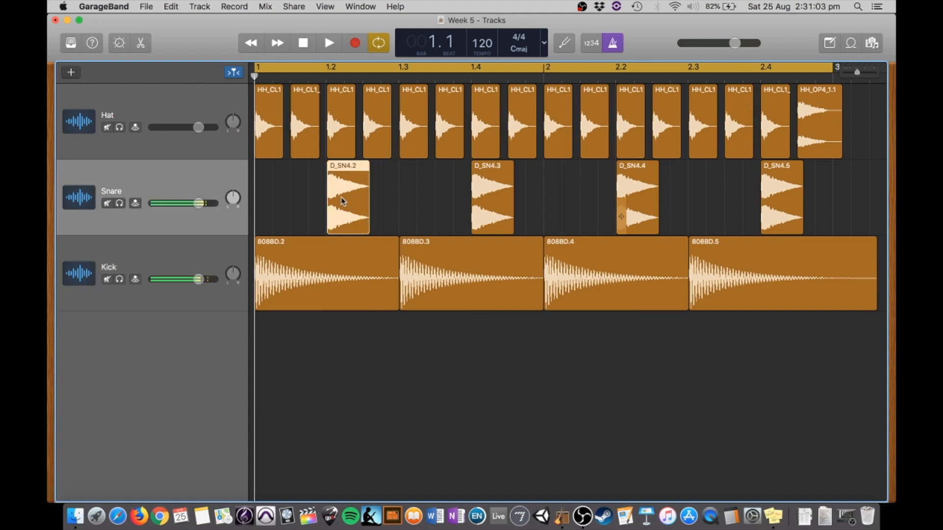
drag(343, 201, 393, 200)
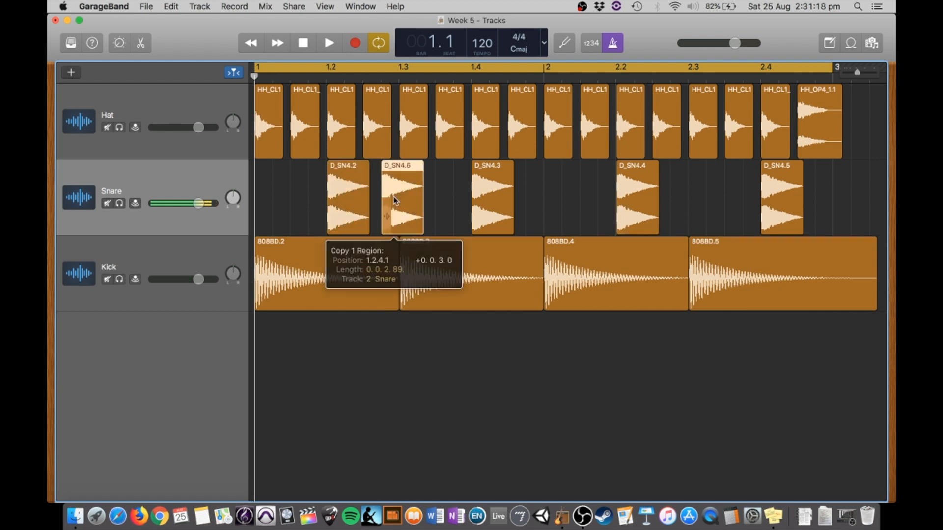
drag(393, 199, 394, 199)
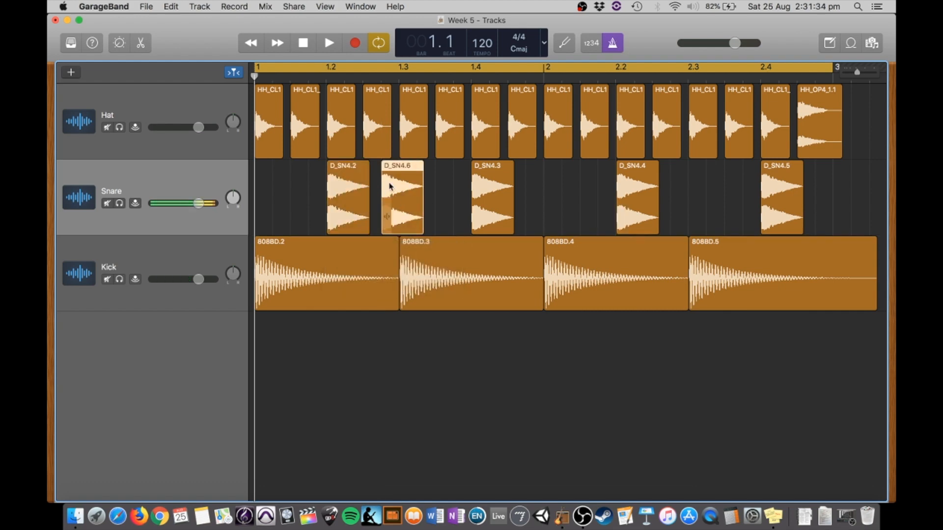
drag(837, 69, 545, 79)
key(space)
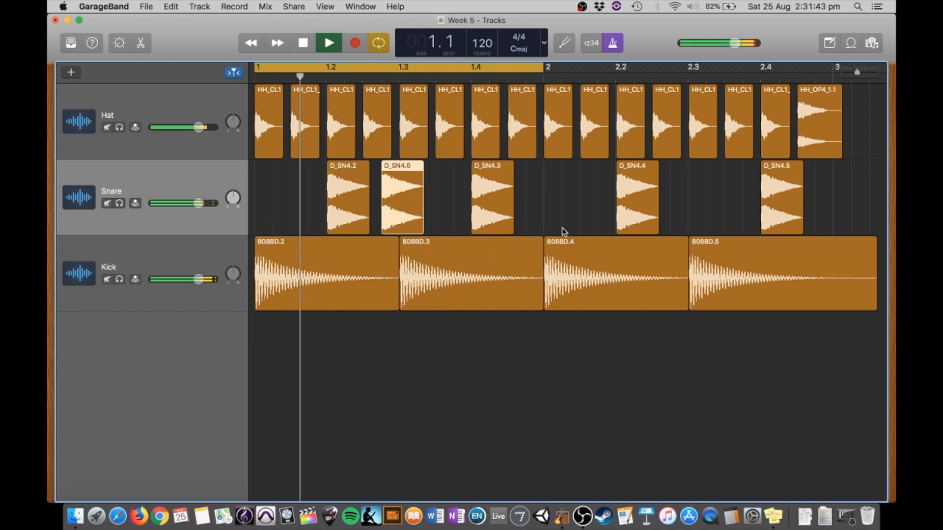
key(space)
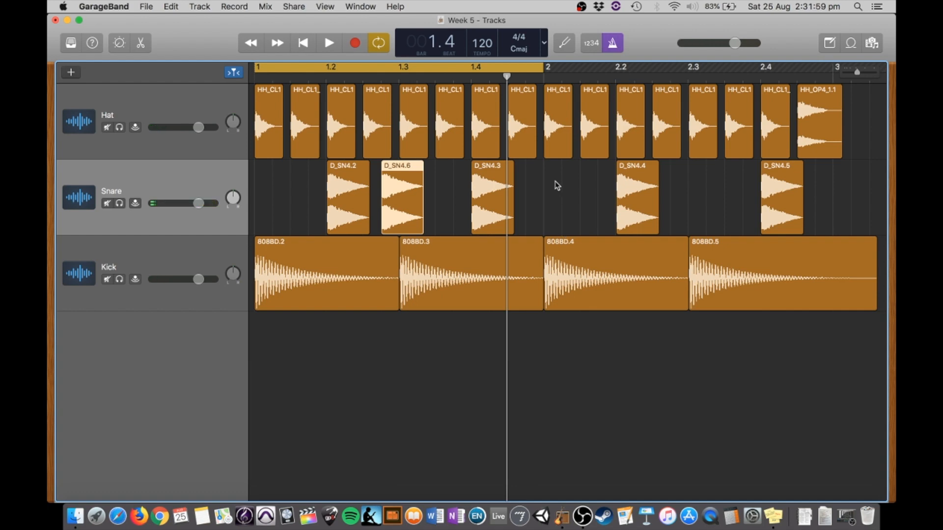
- Shorten the beat 3 kick of bar 1, copy it half a beat later, and play the one-bar loop
click(525, 218)
key(Down)
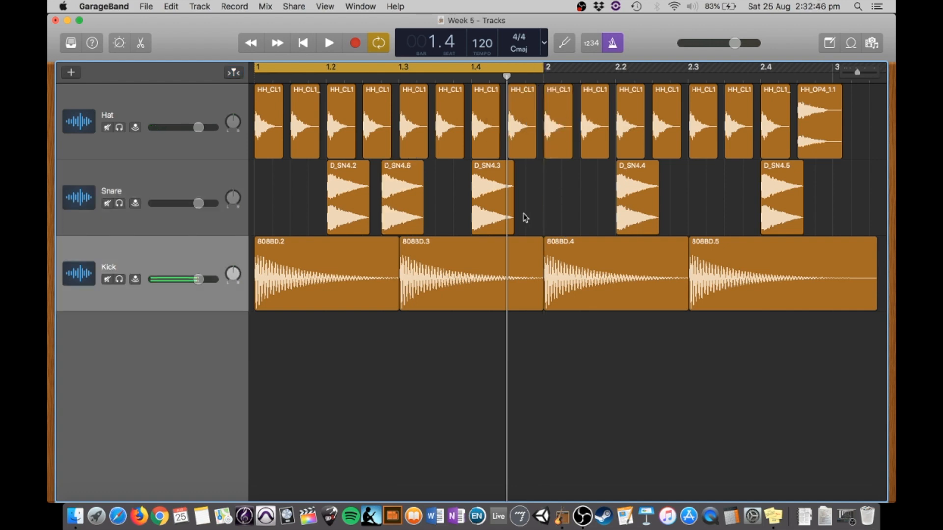
click(469, 273)
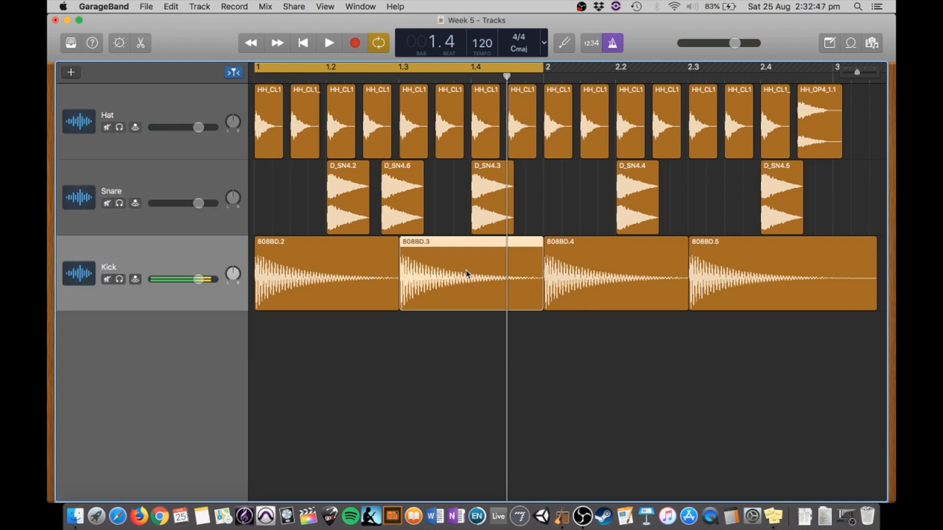
drag(540, 292, 461, 290)
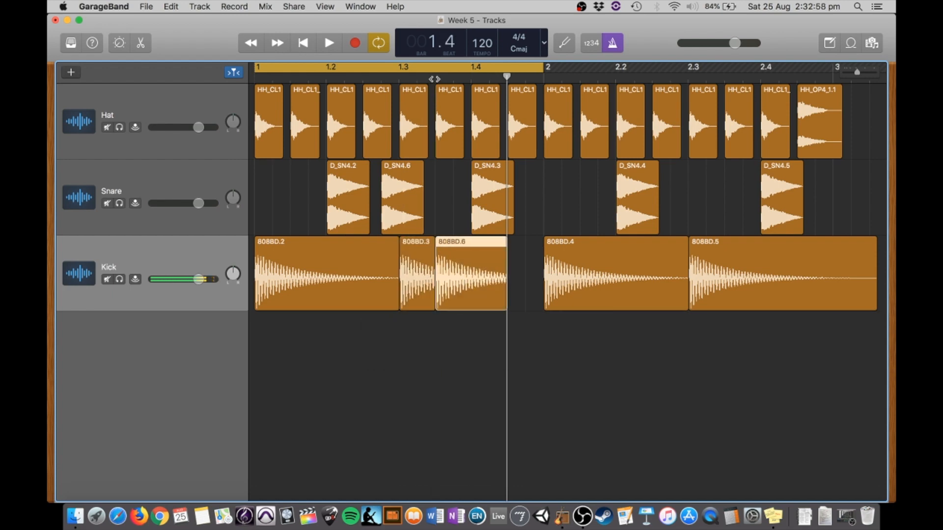
click(434, 78)
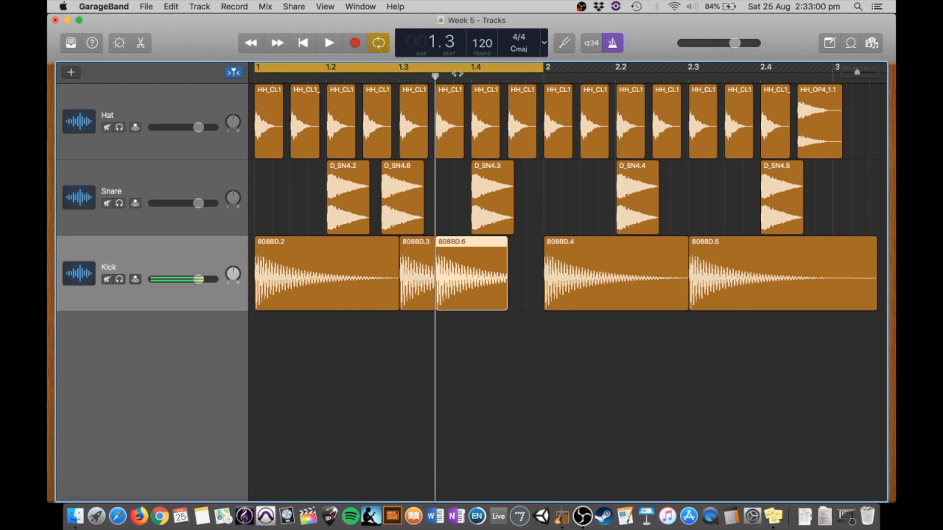
key(space)
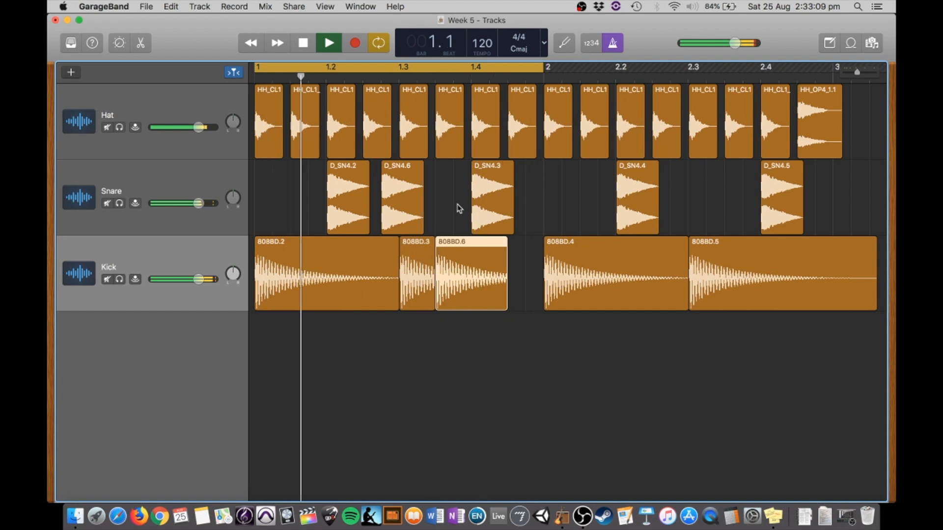
key(space)
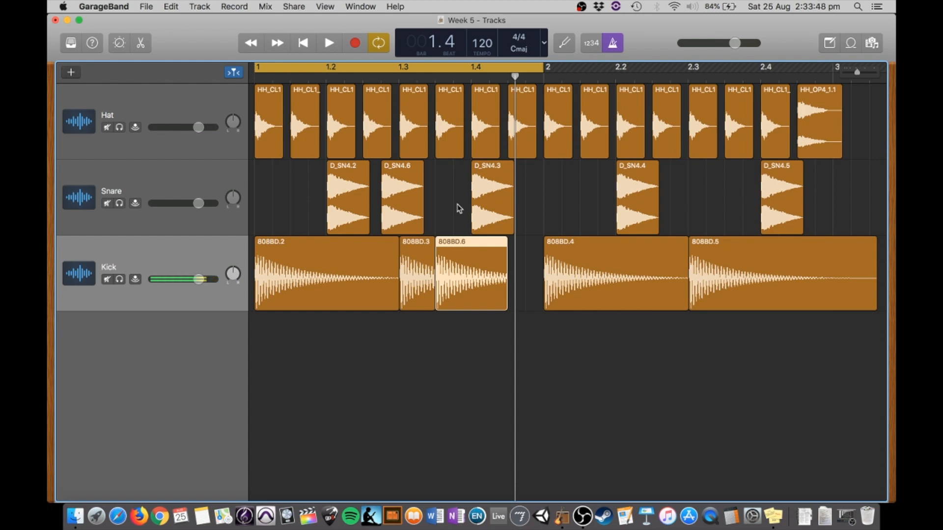
- Extend the loop to the end of bar 2, and lengthen the copied kick to the start of bar 2
drag(542, 69, 829, 79)
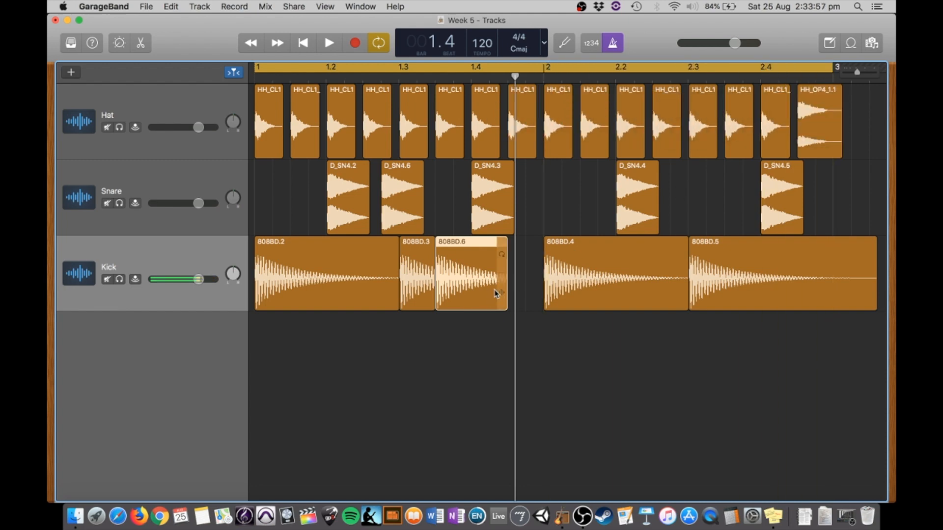
drag(506, 290, 540, 290)
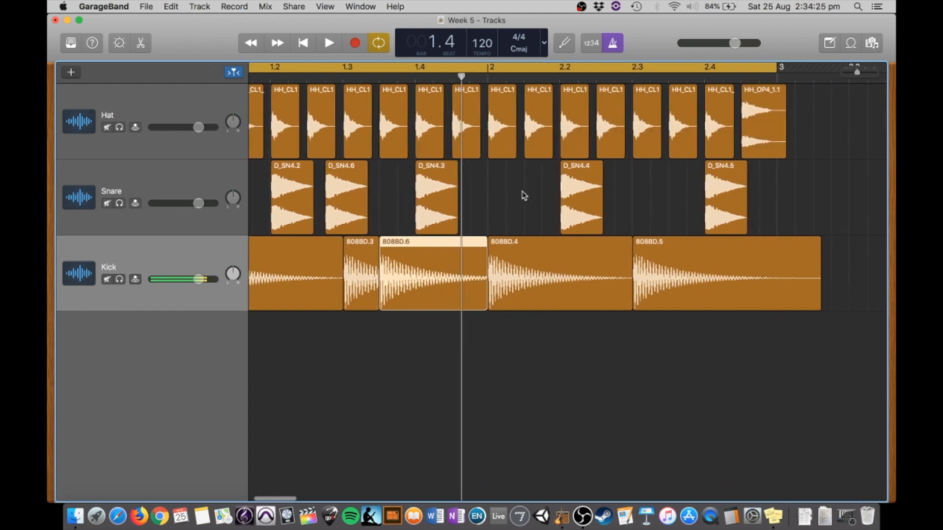
- Copy the beat 2 snare of bar 2 three sixteenths later, and copy bar 1's off-beat kick to half a beat after 2.3
click(551, 190)
drag(551, 191, 605, 191)
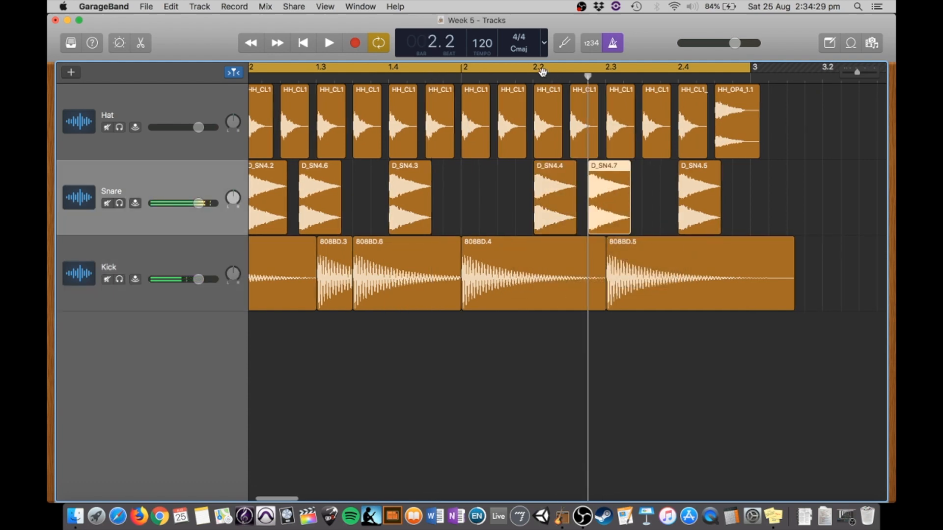
drag(406, 263, 684, 291)
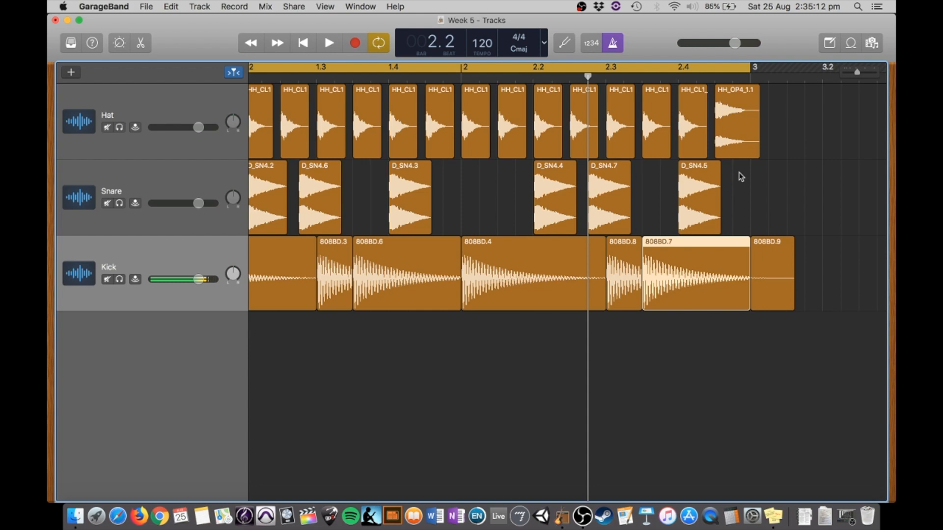
- Copy the last kick to one sixteenth after beat 2.4, and trim that copy and the open hi-hat to end at bar 3
click(737, 120)
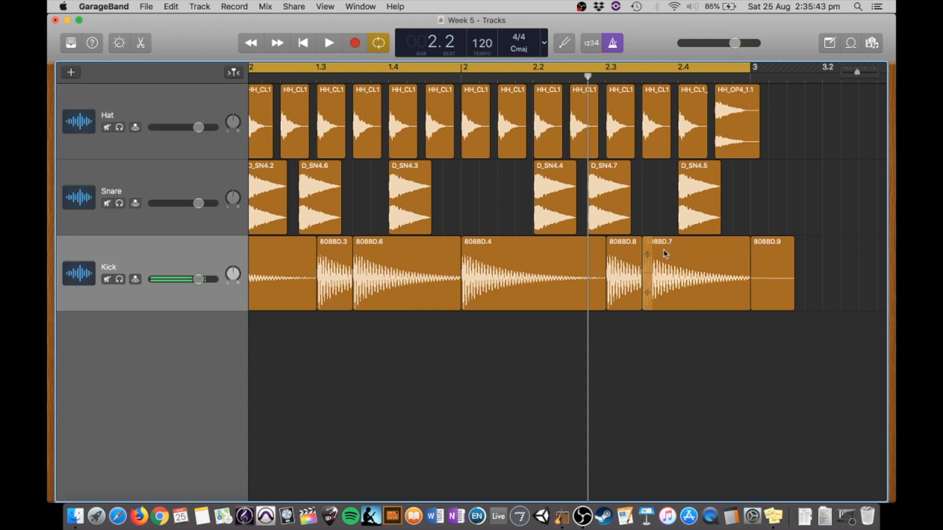
click(664, 250)
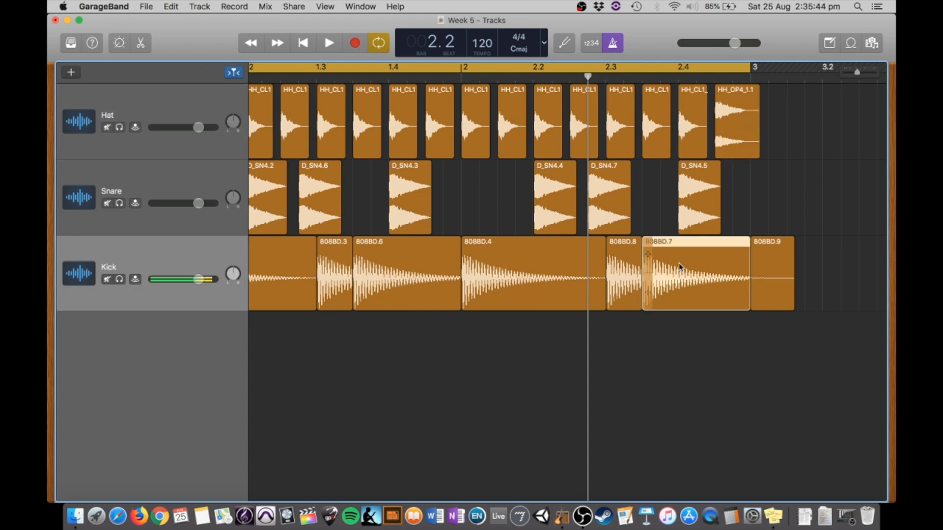
drag(681, 269, 732, 266)
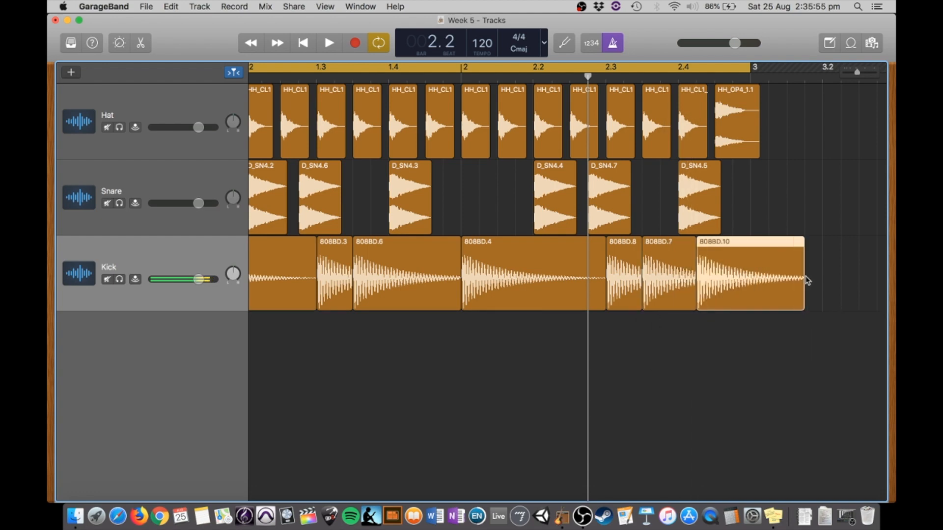
drag(804, 278, 750, 279)
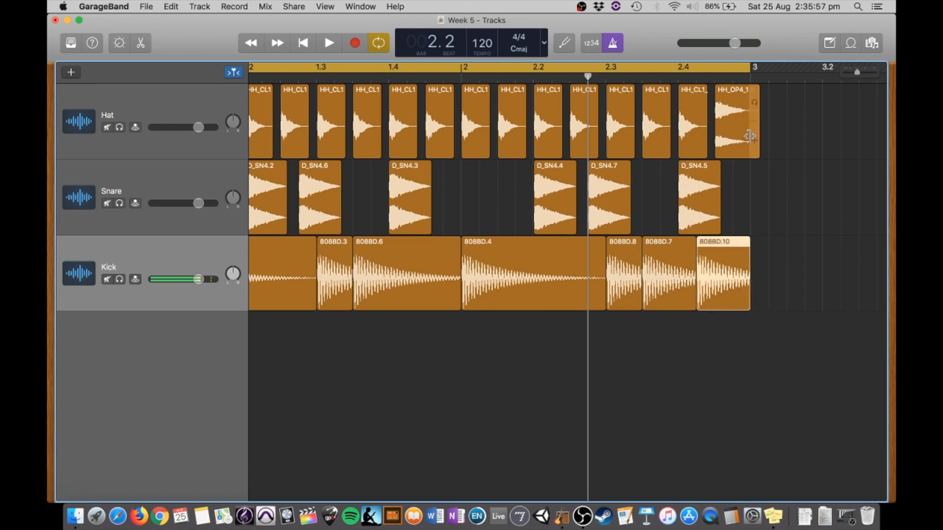
drag(759, 141, 749, 142)
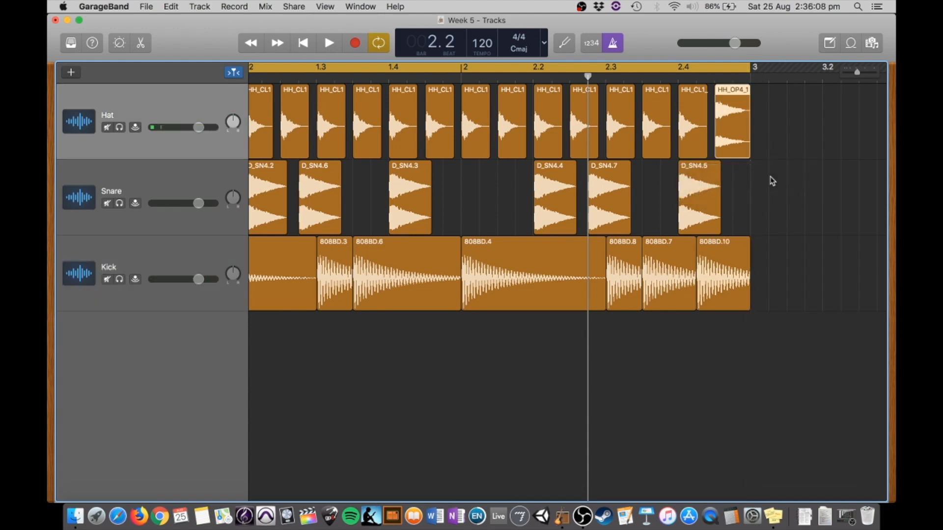
- Play the two-bar loop from bar 1
scroll(772, 181, left, 5)
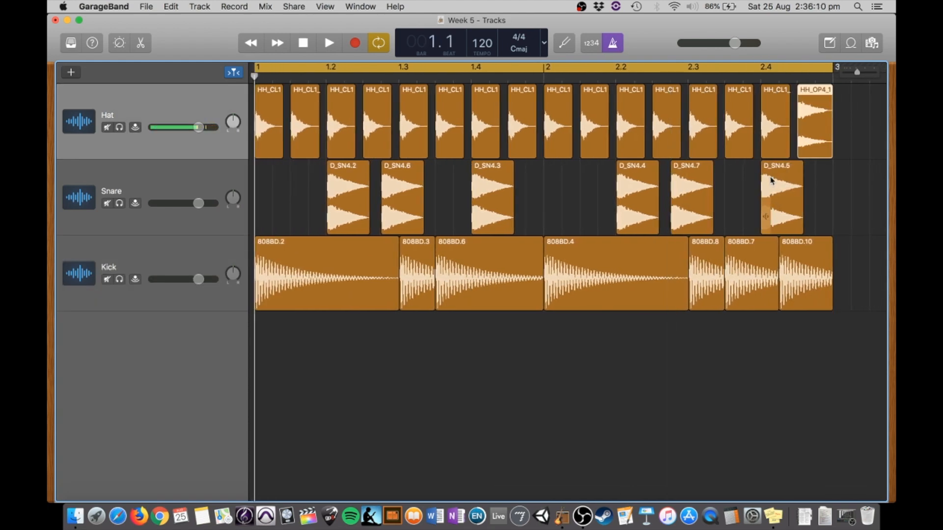
key(space)
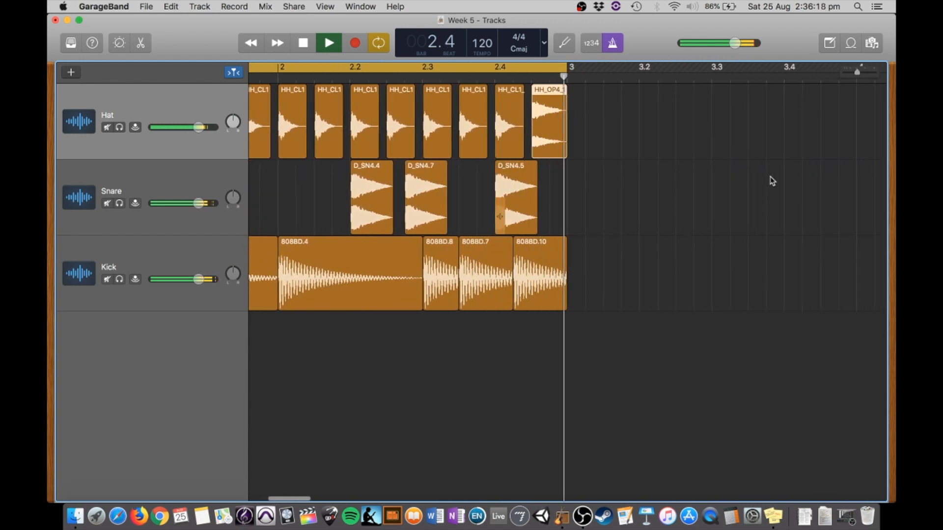
key(space)
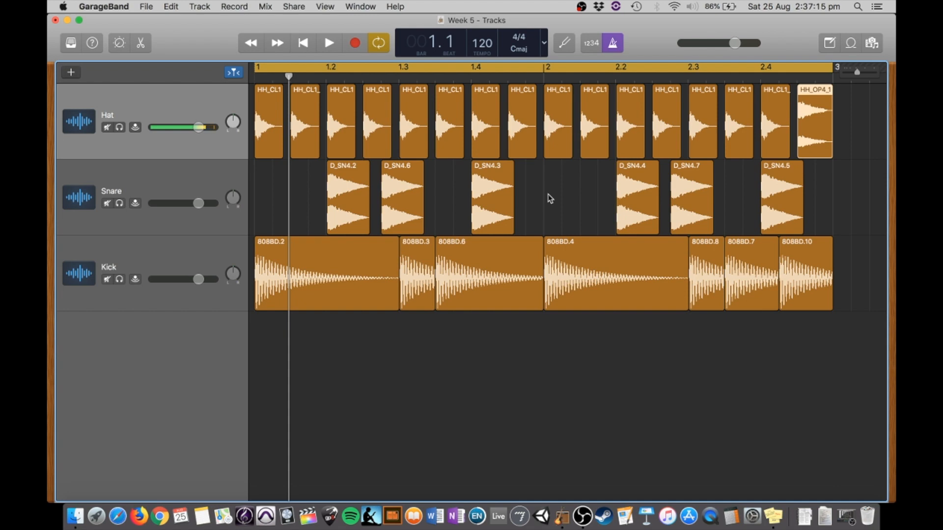
- Trim all closed hi-hats to a sixteenth note and duplicate them one sixteenth later to fill the gaps
drag(252, 139, 776, 138)
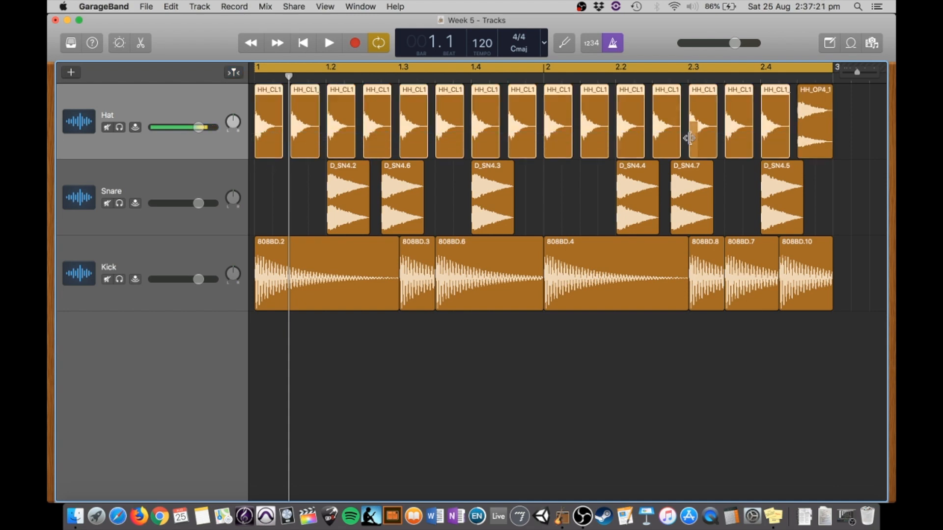
drag(643, 148, 631, 147)
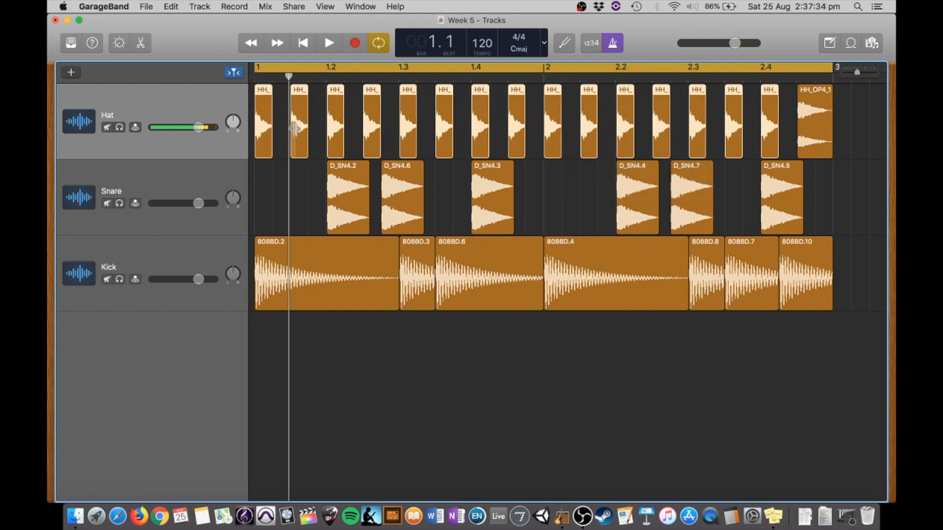
drag(262, 116, 278, 113)
drag(279, 114, 279, 113)
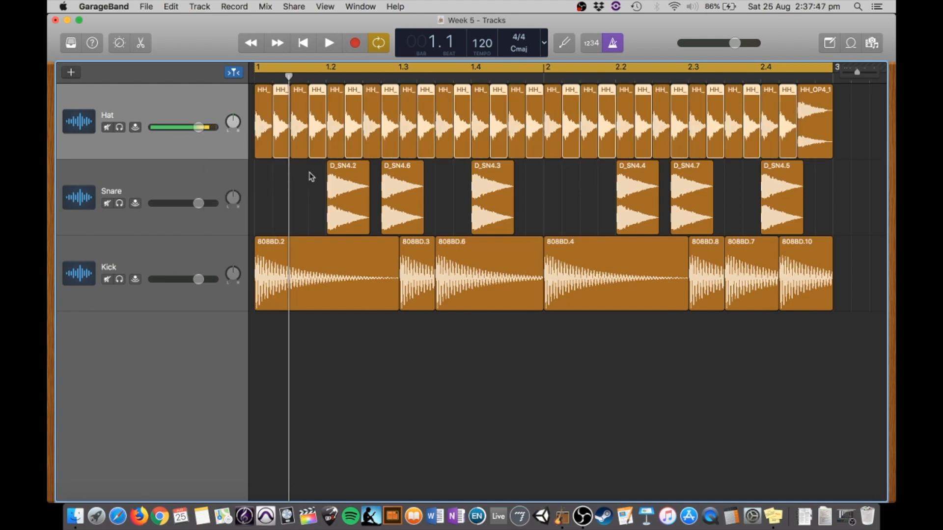
- Play the two-bar loop from bar 1 with the sixteenth-note hi-hats
key(Return)
key(space)
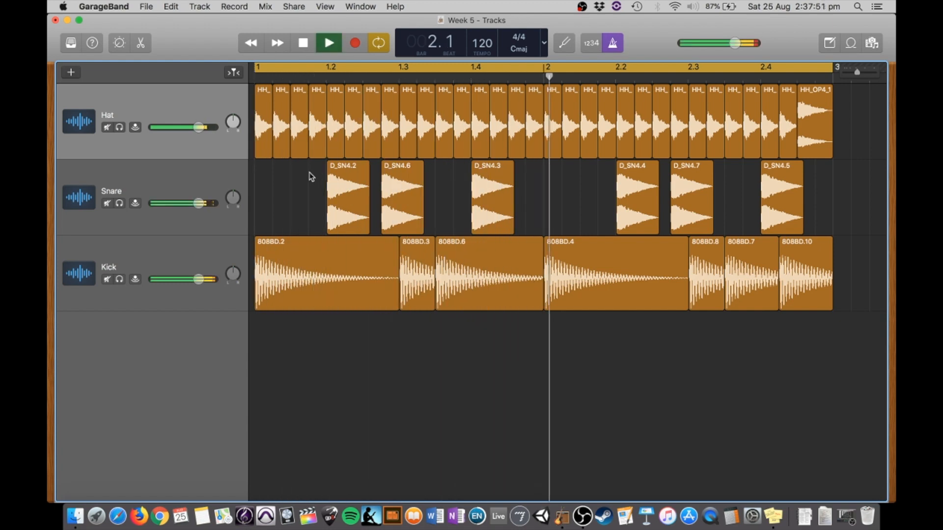
scroll(312, 177, right, 5)
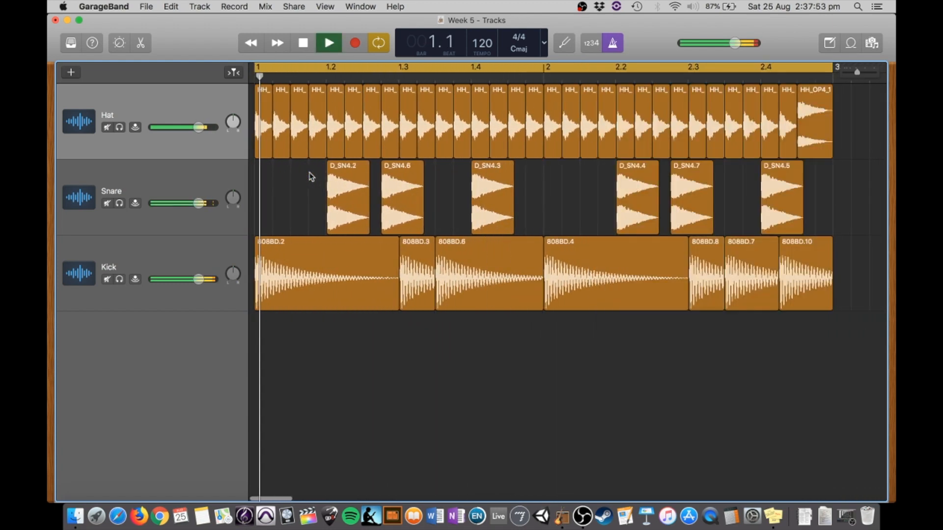
key(space)
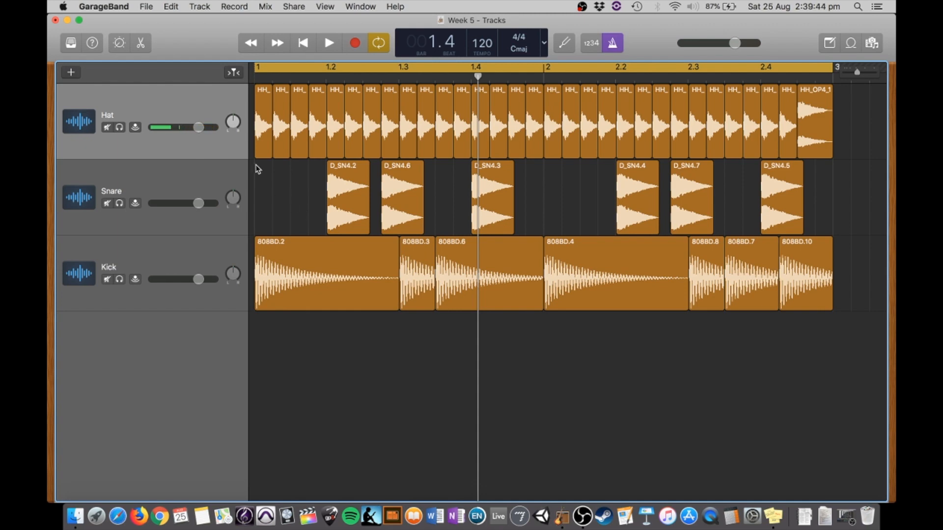
- Replace all closed hi-hats with copies of the open hi-hat on every off-beat of bars 1 and 2
drag(252, 157, 789, 126)
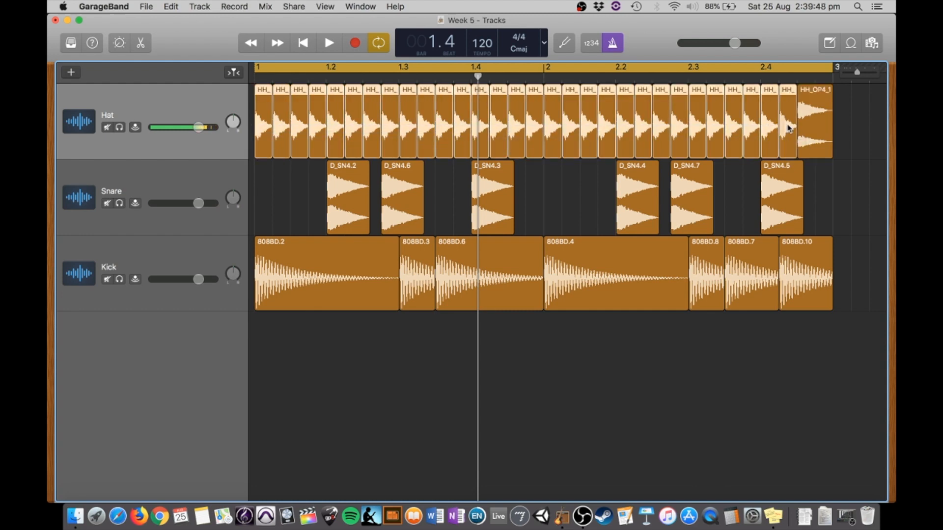
key(Delete)
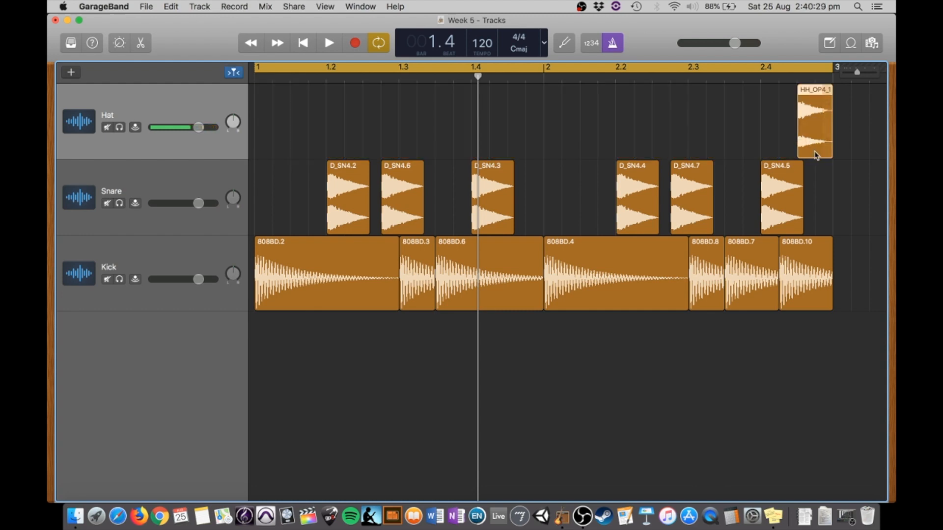
drag(815, 124, 388, 117)
shift+click(305, 118)
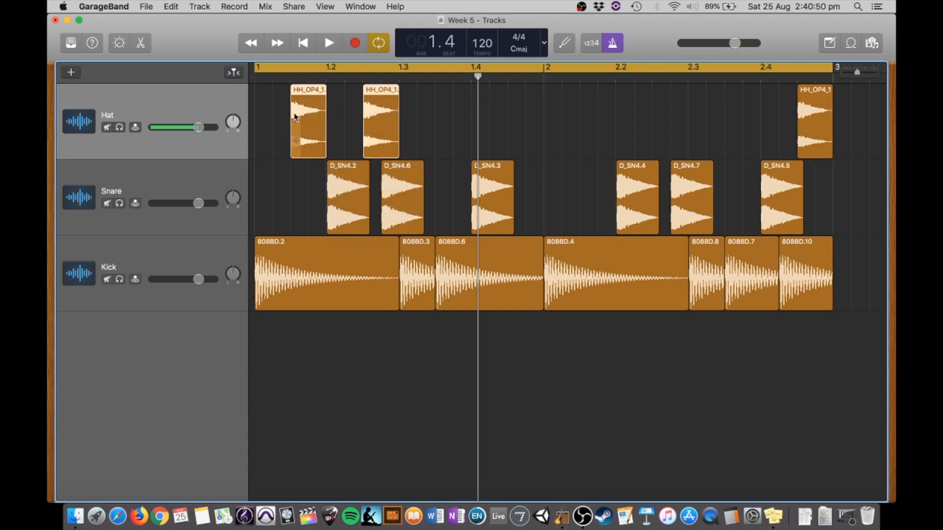
drag(305, 118, 592, 115)
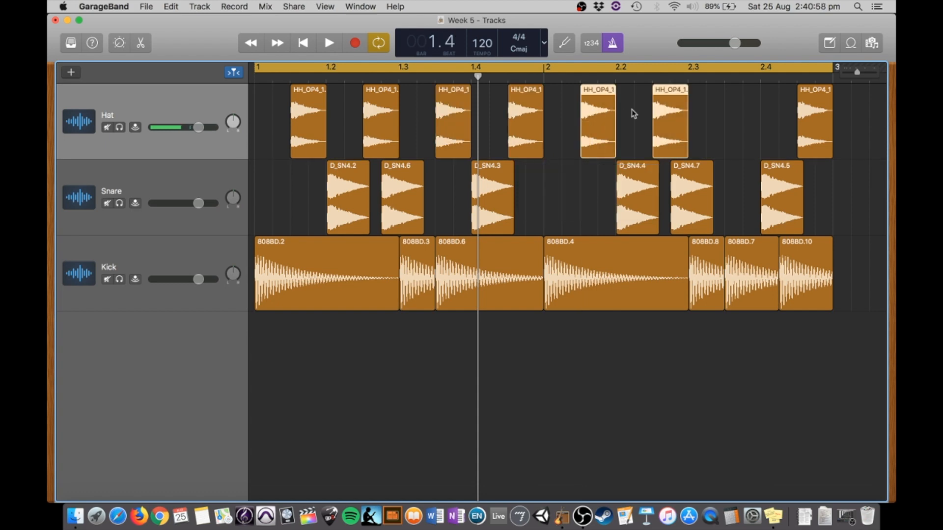
drag(663, 140, 742, 122)
drag(741, 122, 741, 122)
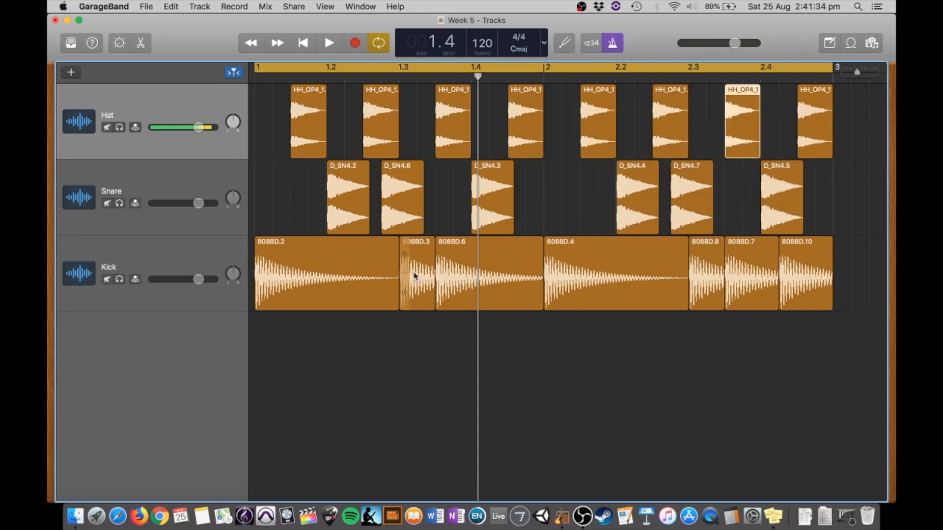
- Copy the off-beat kick after beat 1.3 to half a beat after beat 1 of bar 1
drag(463, 273, 321, 273)
drag(321, 273, 322, 273)
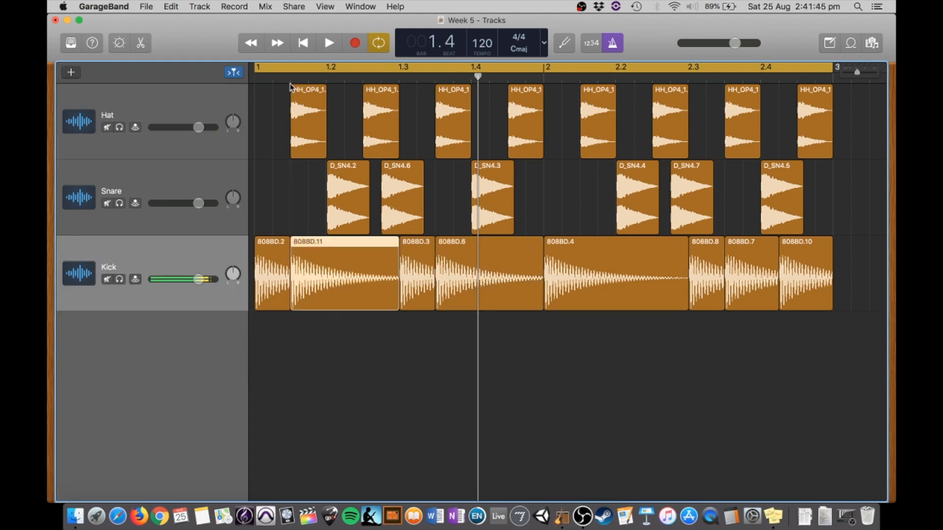
- Copy the last kick to a sixteenth after beat 1.4, and the kick half a beat after beat 1 to the same spot in bar 2
click(290, 79)
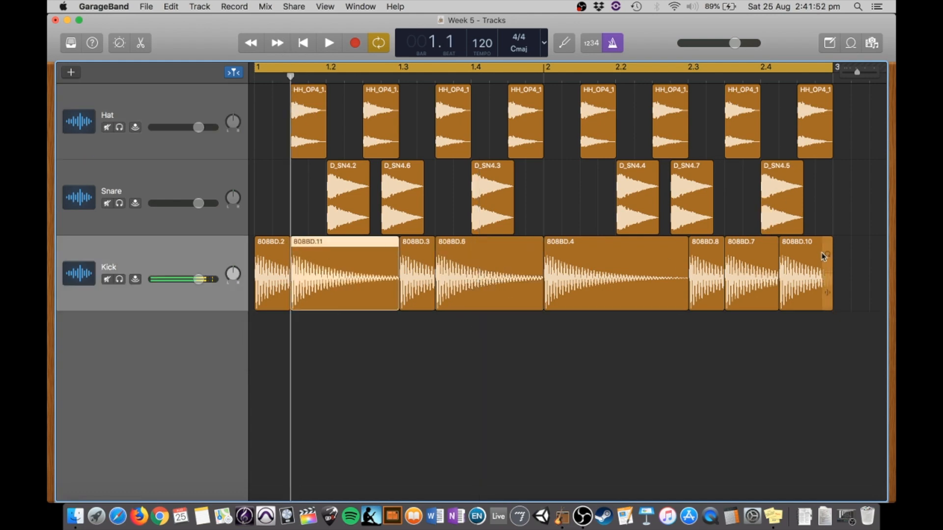
click(813, 264)
drag(812, 264, 519, 260)
drag(519, 261, 519, 260)
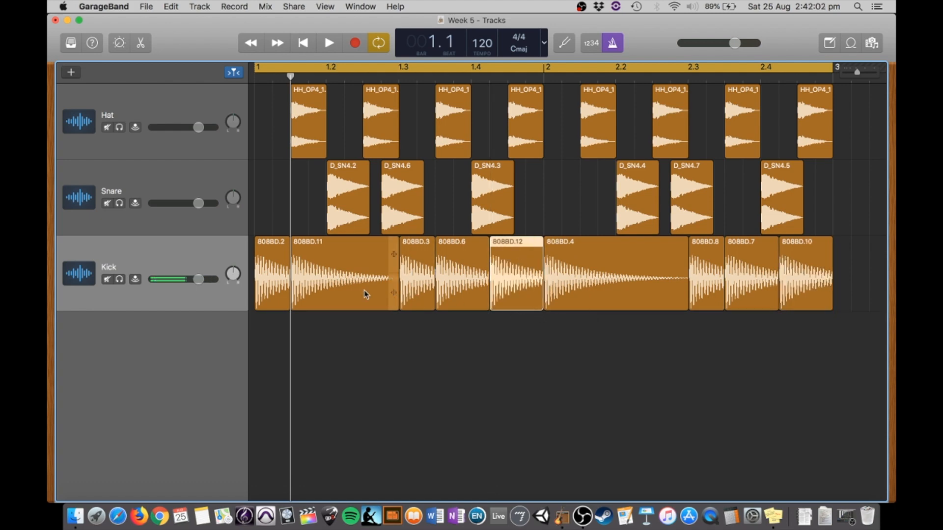
drag(338, 288, 622, 288)
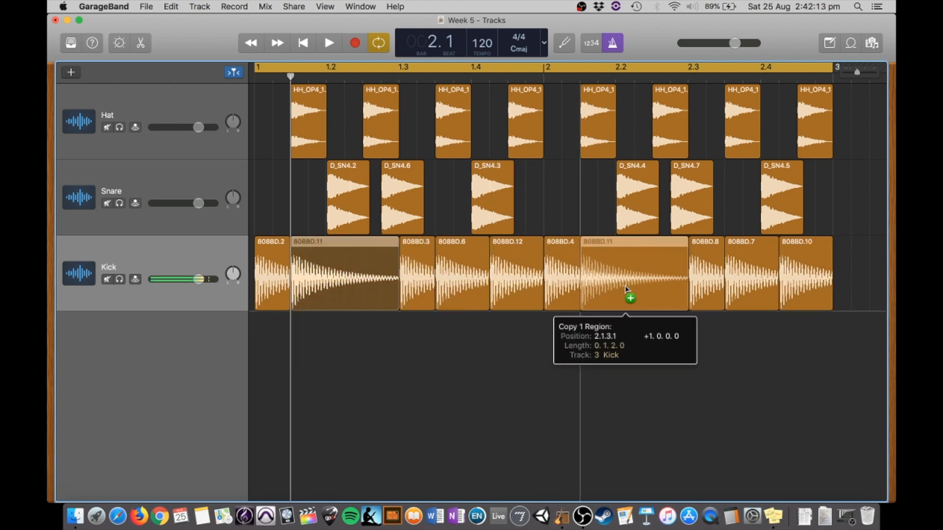
drag(622, 288, 621, 288)
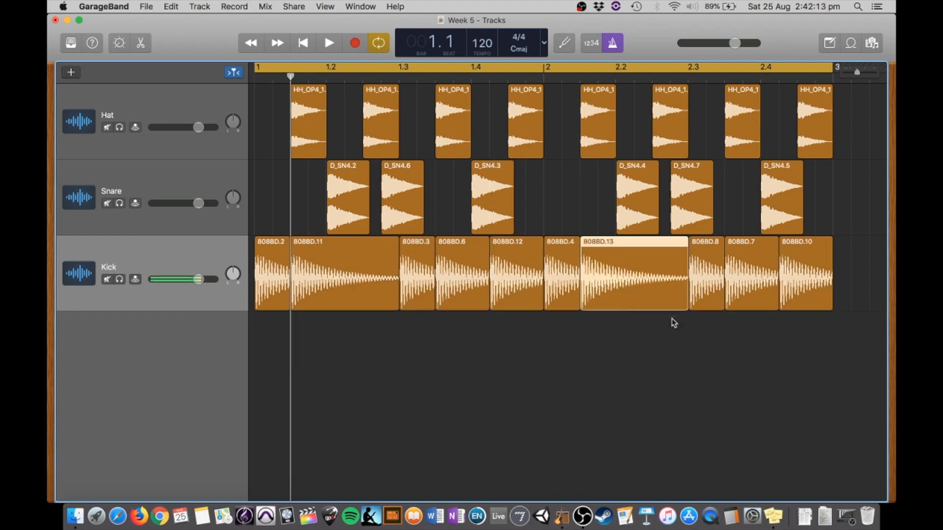
- Trim the kick on beat 2.3 to a sixteenth note and delete the kick half a beat after it
click(722, 302)
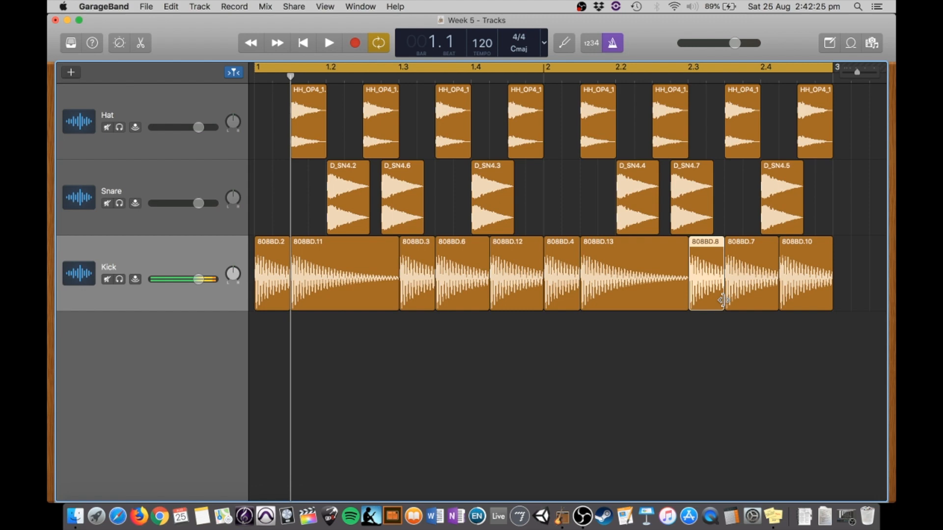
drag(722, 302, 705, 302)
click(739, 282)
key(Delete)
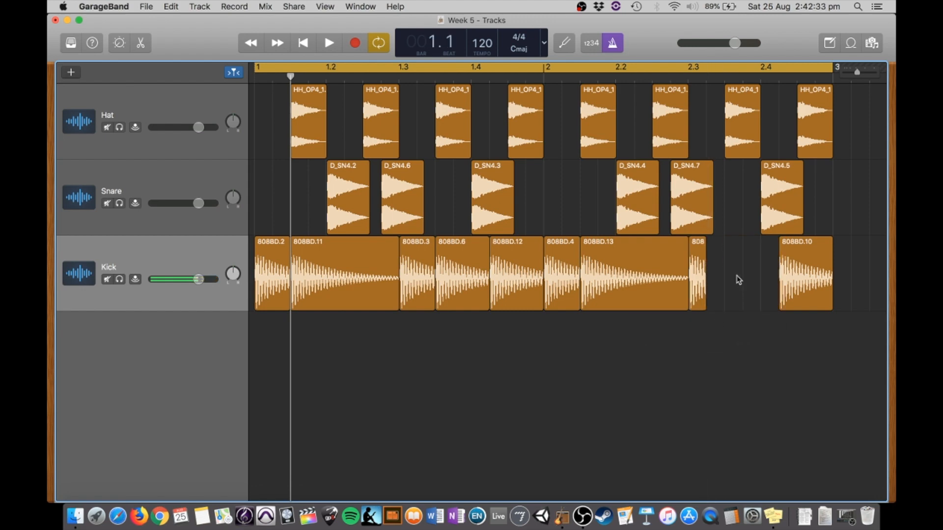
- Duplicate the sixteenth-note kick onto the three following sixteenths of beat 2.3 and lengthen the last copy up to the final kick
click(698, 266)
drag(697, 265, 753, 267)
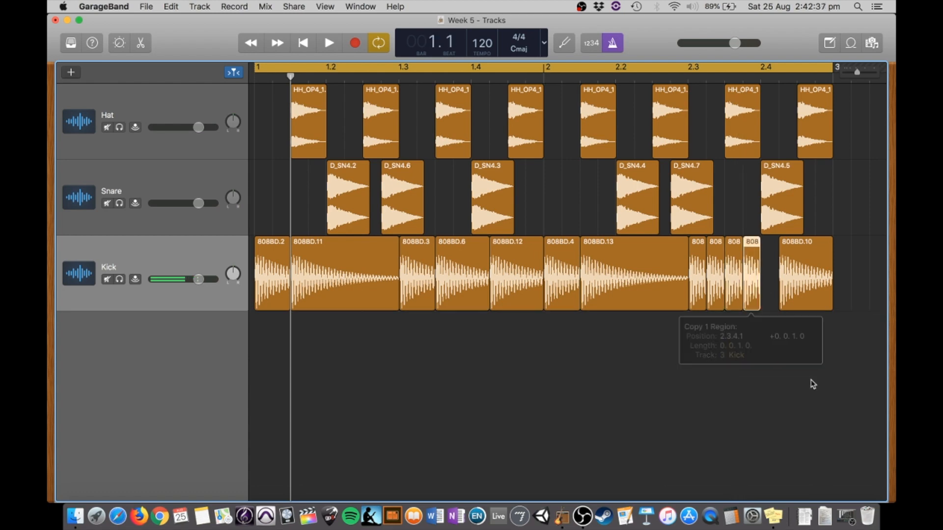
drag(760, 301, 776, 302)
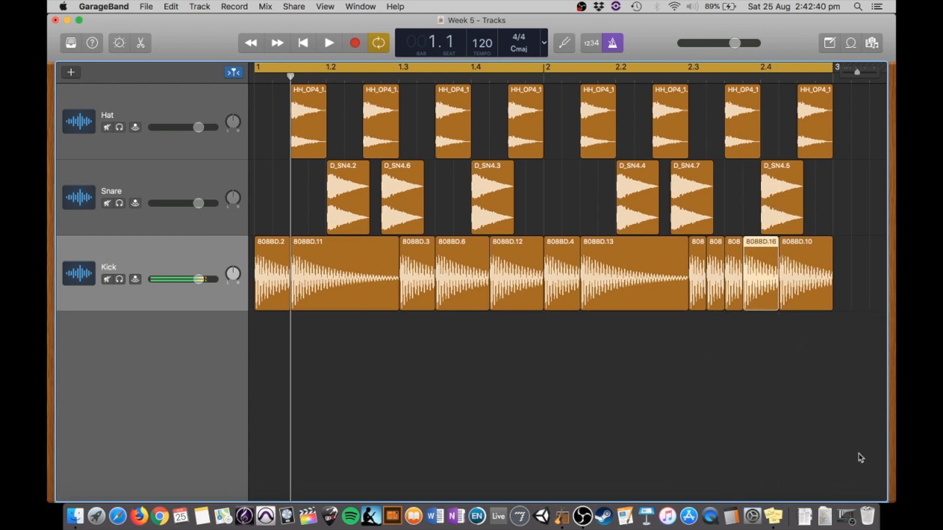
- Play the two-bar loop with the added kicks and the kick roll on beat 2.3, then stop it
key(space)
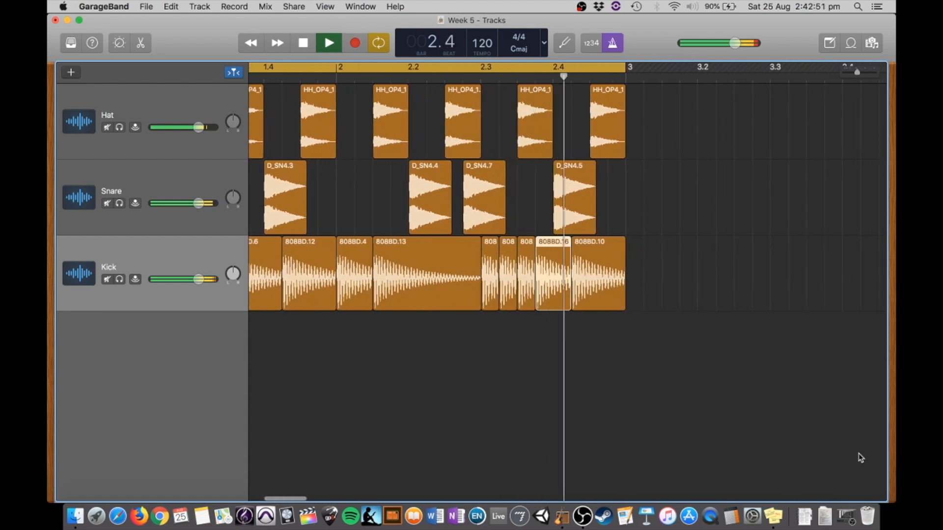
key(space)
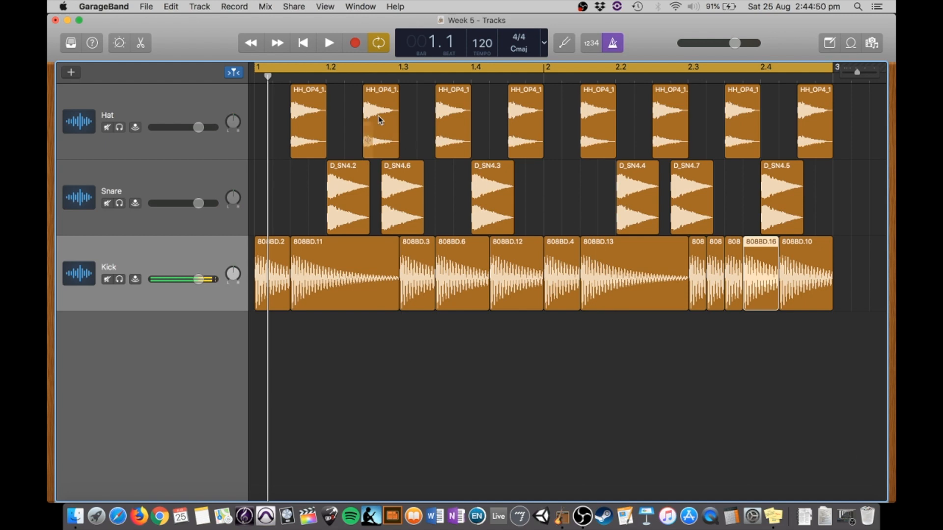
mouse_move(378, 116)
mouse_down()
mouse_move(366, 116)
mouse_move(380, 116)
mouse_up()
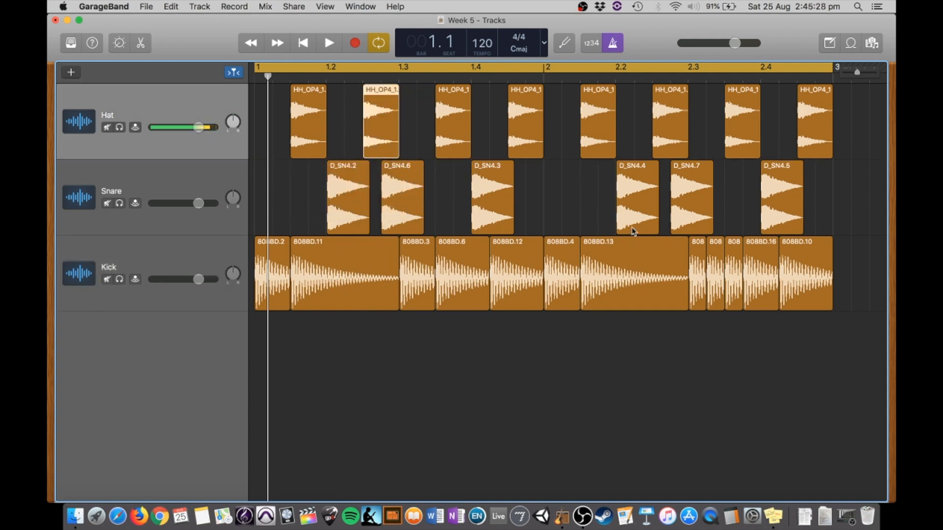